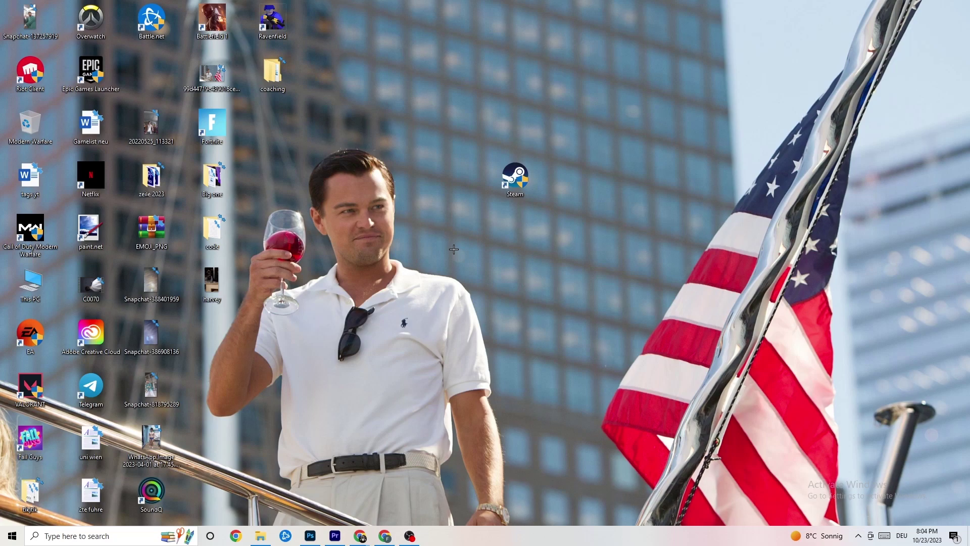
Open the Steam desktop shortcut's properties and show its compatibility settings
{"action": "left_click_drag", "start_coordinate": [512, 184], "coordinate": [452, 219]}
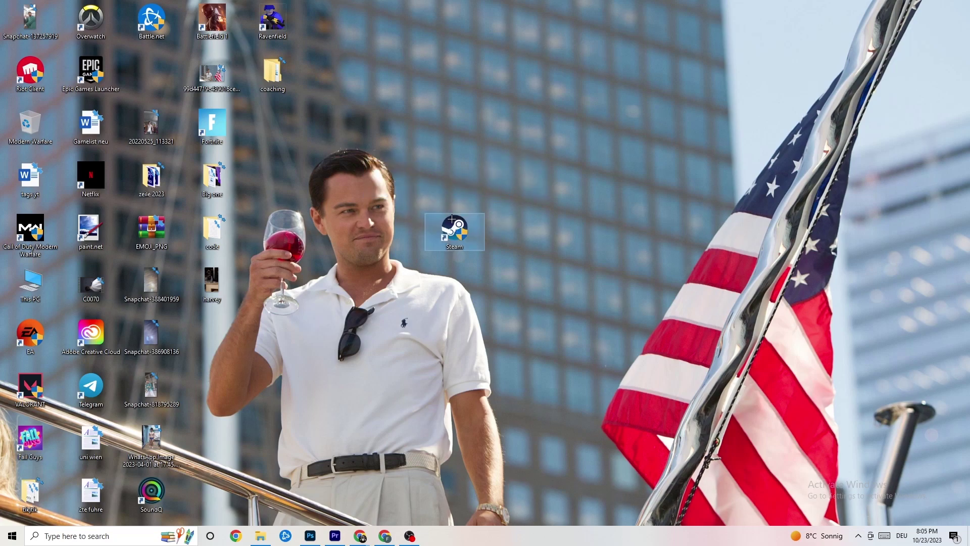
{"action": "right_click", "coordinate": [458, 234]}
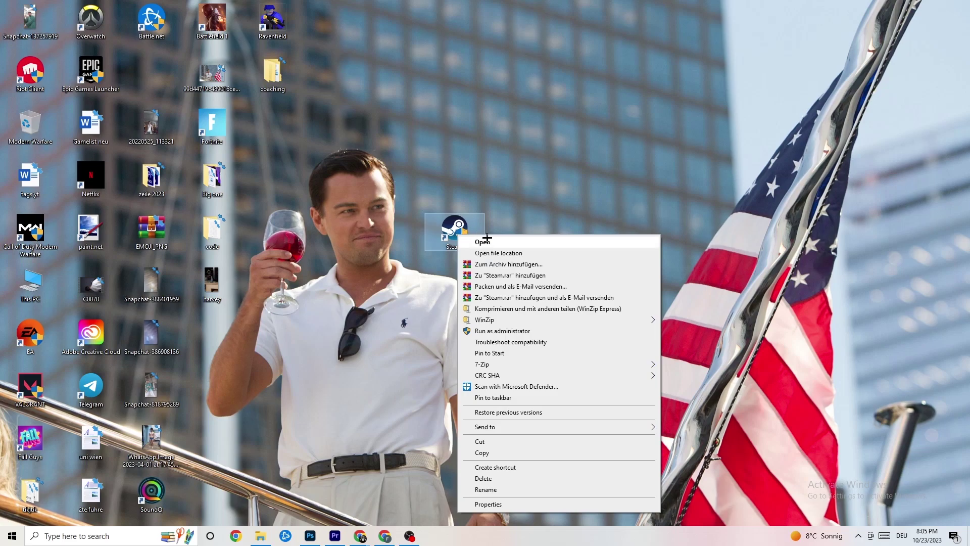
{"action": "left_click", "coordinate": [518, 503]}
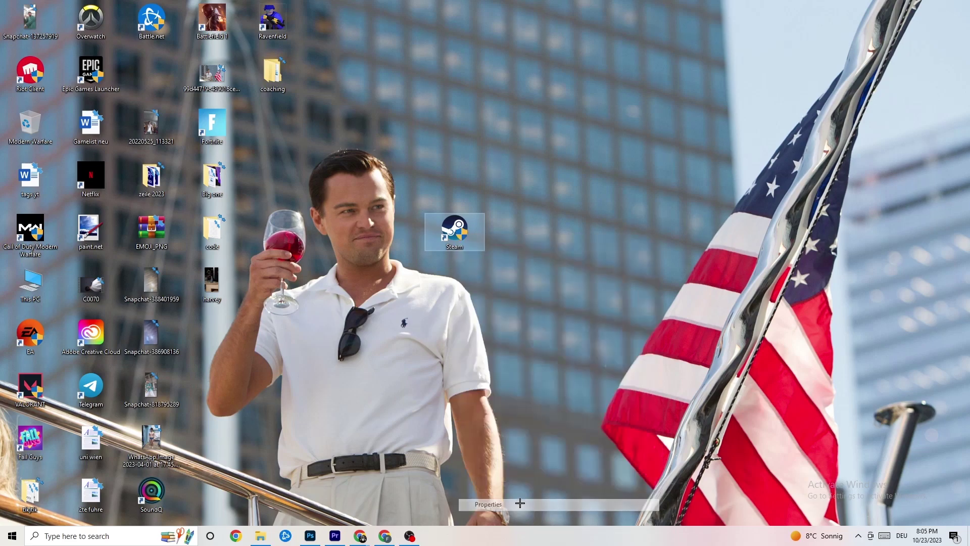
{"action": "left_click_drag", "start_coordinate": [532, 243], "coordinate": [455, 135]}
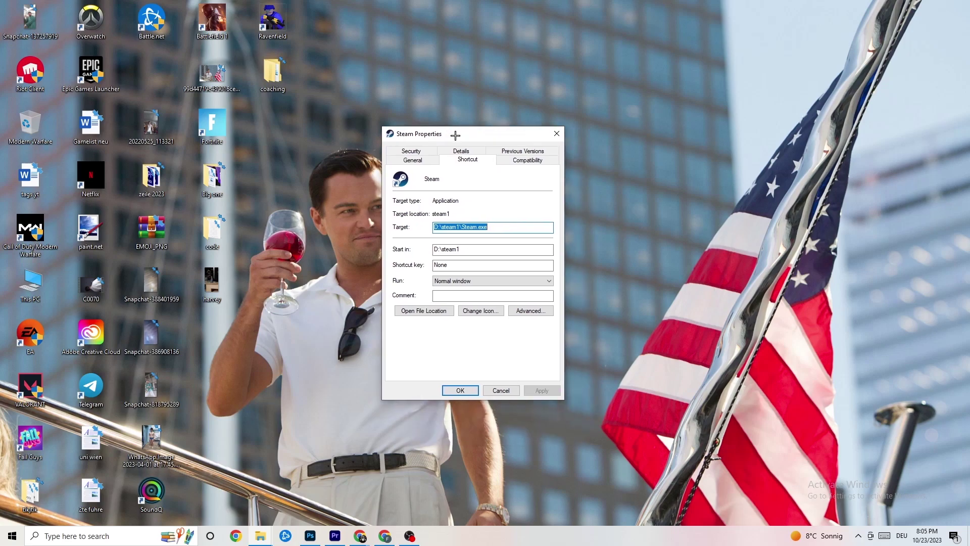
{"action": "left_click", "coordinate": [523, 161]}
{"action": "left_click_drag", "start_coordinate": [490, 136], "coordinate": [463, 69]}
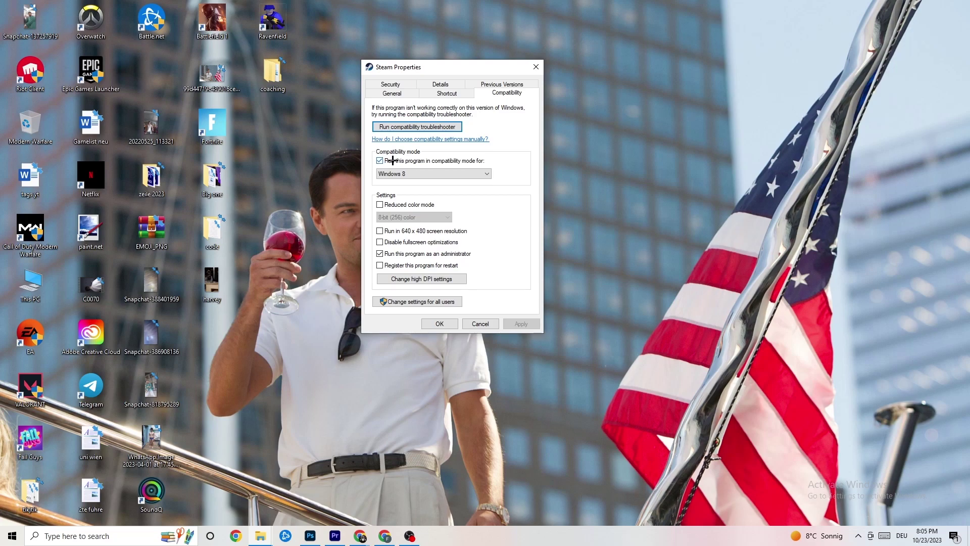
Check the available Windows compatibility modes for Steam, keep Windows 8, and accept the properties
{"action": "left_click", "coordinate": [483, 172]}
{"action": "left_click", "coordinate": [506, 163]}
{"action": "left_click", "coordinate": [442, 323]}
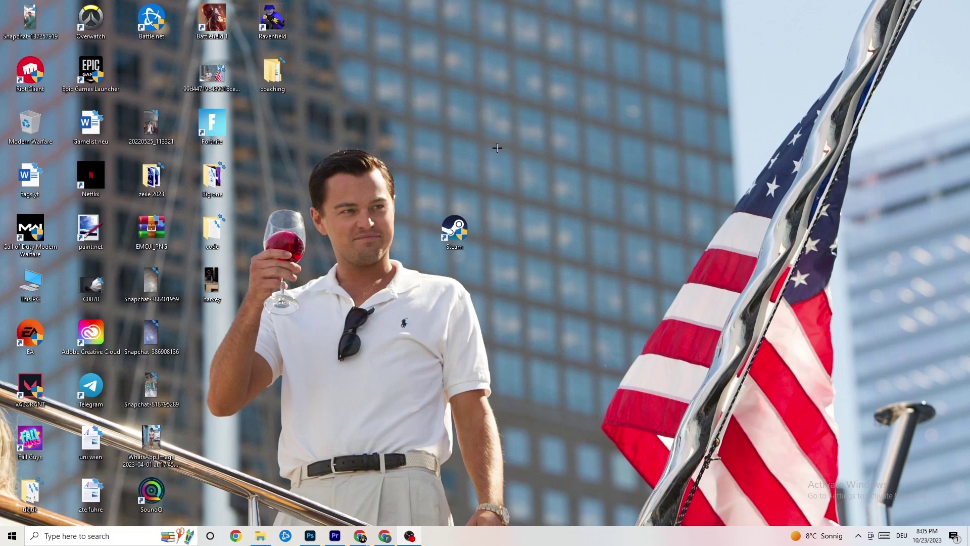
{"action": "left_click_drag", "start_coordinate": [468, 229], "coordinate": [462, 133]}
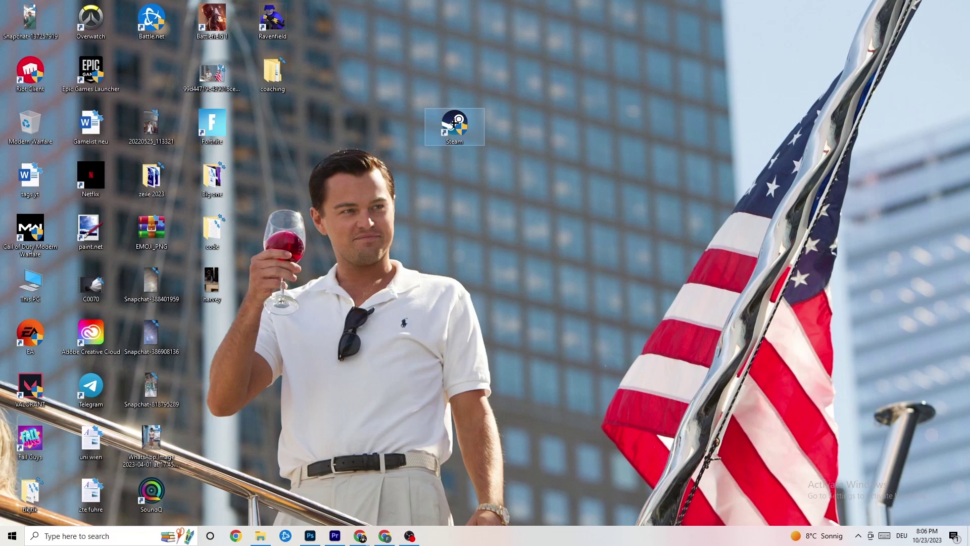
{"action": "left_click_drag", "start_coordinate": [455, 123], "coordinate": [394, 177]}
{"action": "left_click", "coordinate": [420, 138]}
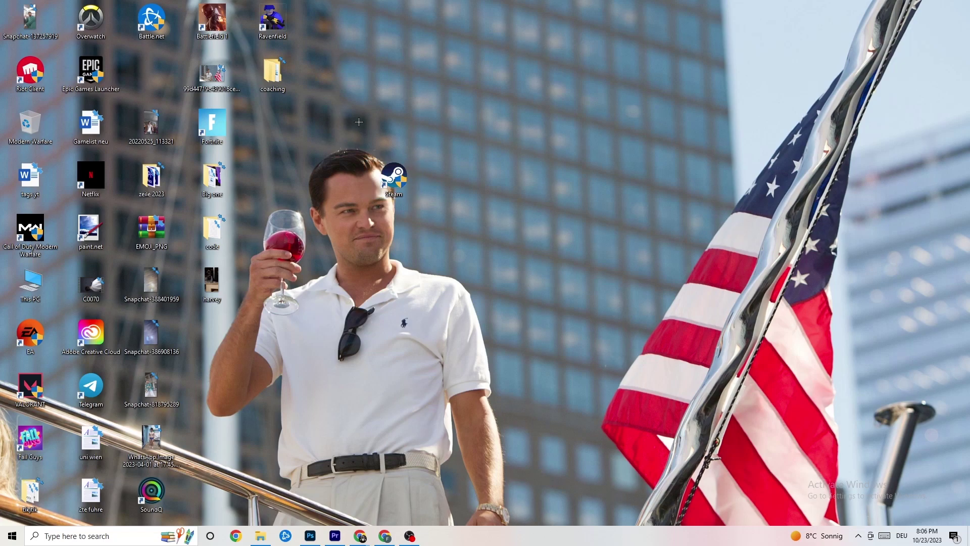
{"action": "left_click_drag", "start_coordinate": [389, 160], "coordinate": [450, 161]}
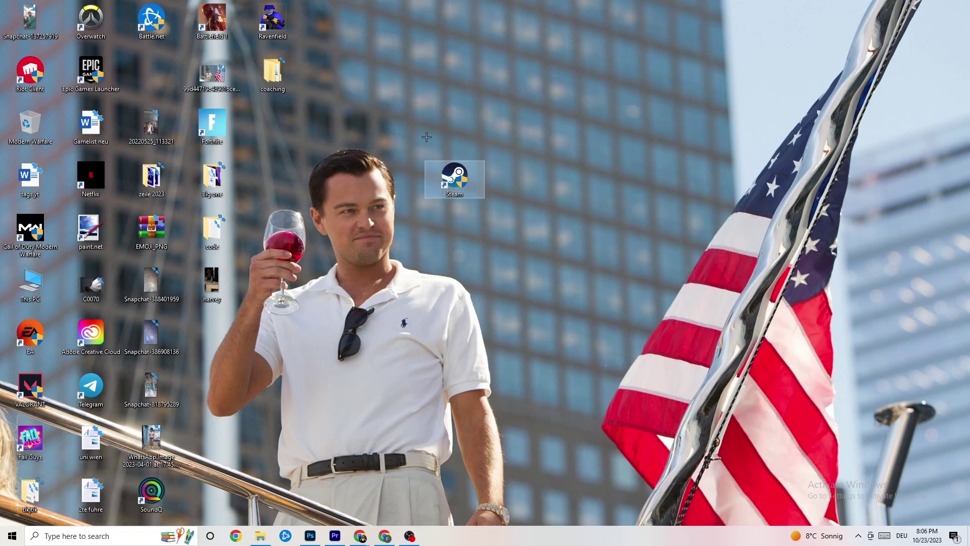
Review the Steam shortcut's compatibility settings, close its properties, and move the shortcut directly below Battle.net on the desktop
{"action": "right_click", "coordinate": [452, 192]}
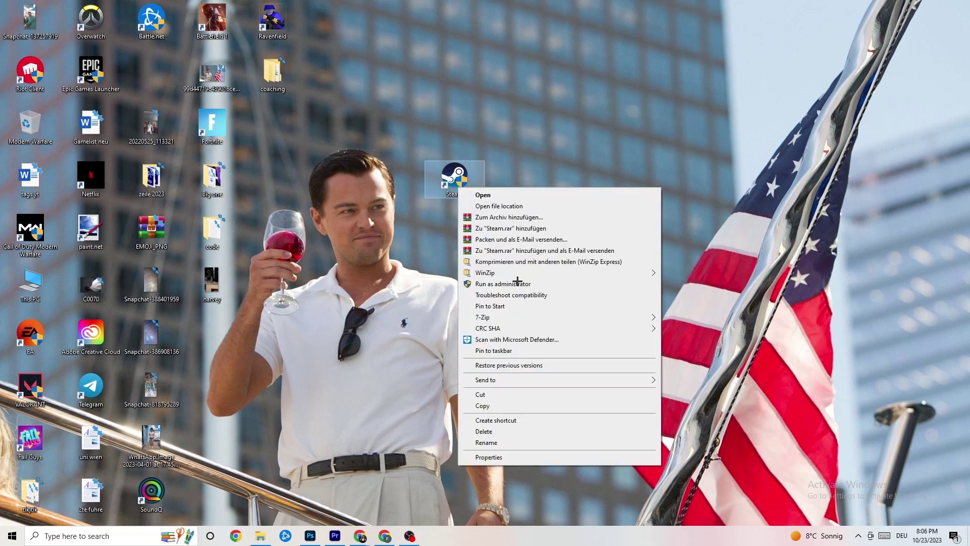
{"action": "left_click", "coordinate": [506, 456]}
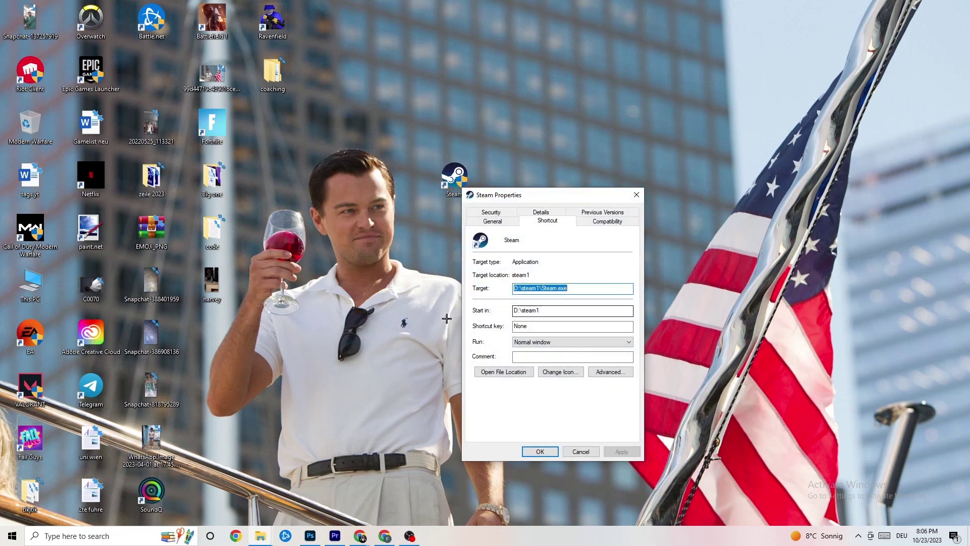
{"action": "left_click", "coordinate": [608, 220]}
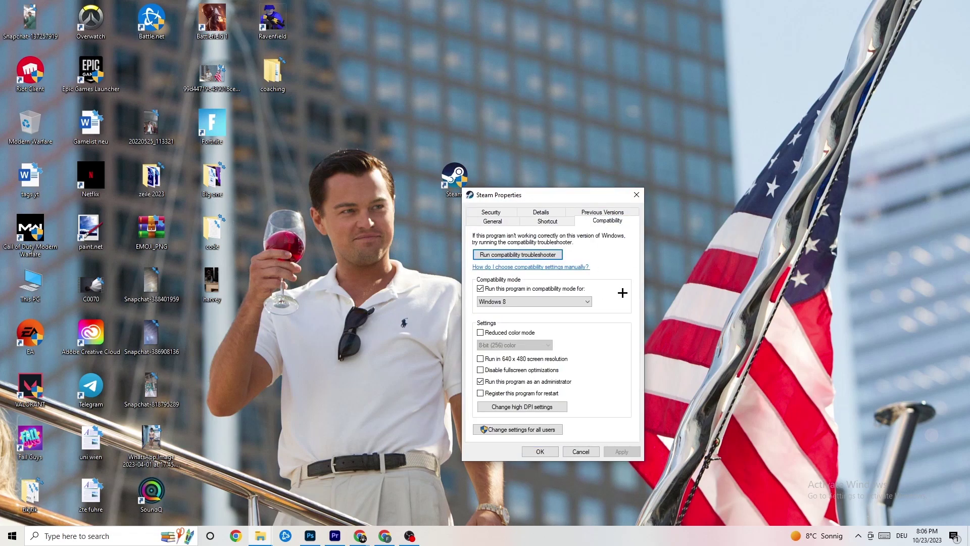
{"action": "left_click", "coordinate": [637, 195]}
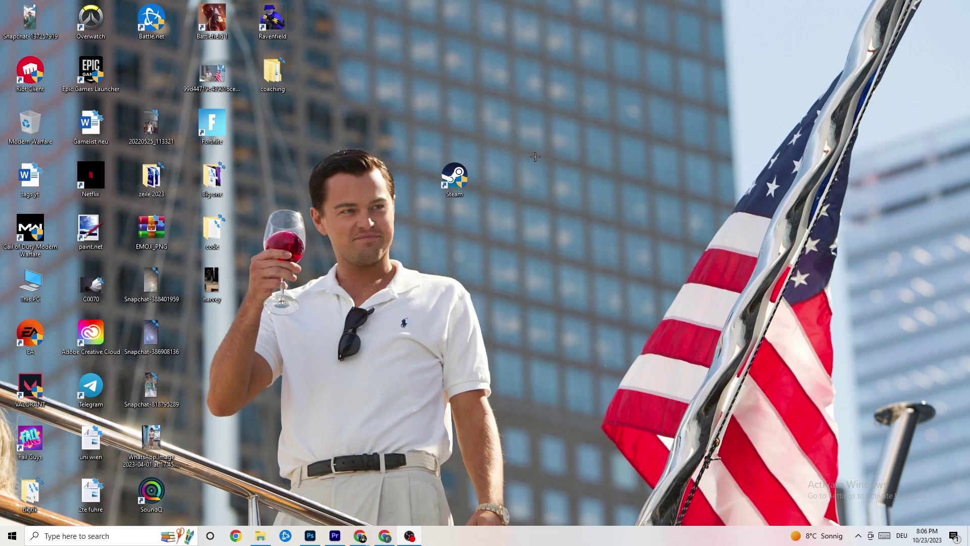
{"action": "left_click_drag", "start_coordinate": [455, 177], "coordinate": [152, 74]}
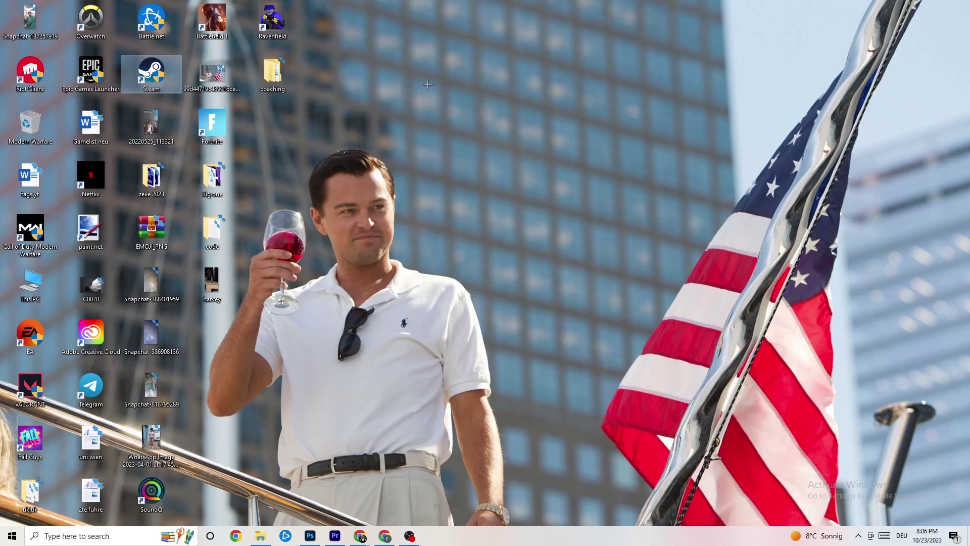
{"action": "left_click", "coordinate": [471, 99]}
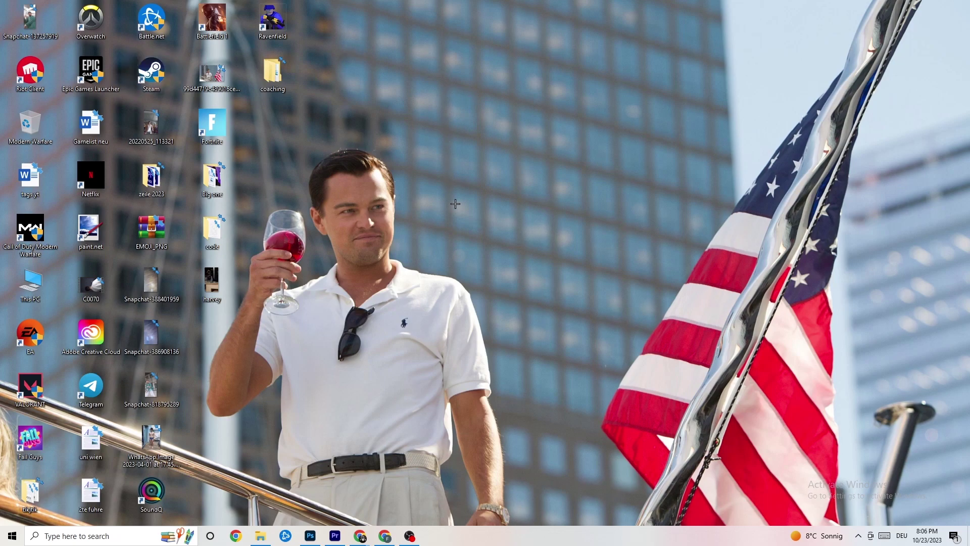
Open Task Manager and maximize its window
{"action": "right_click", "coordinate": [447, 540]}
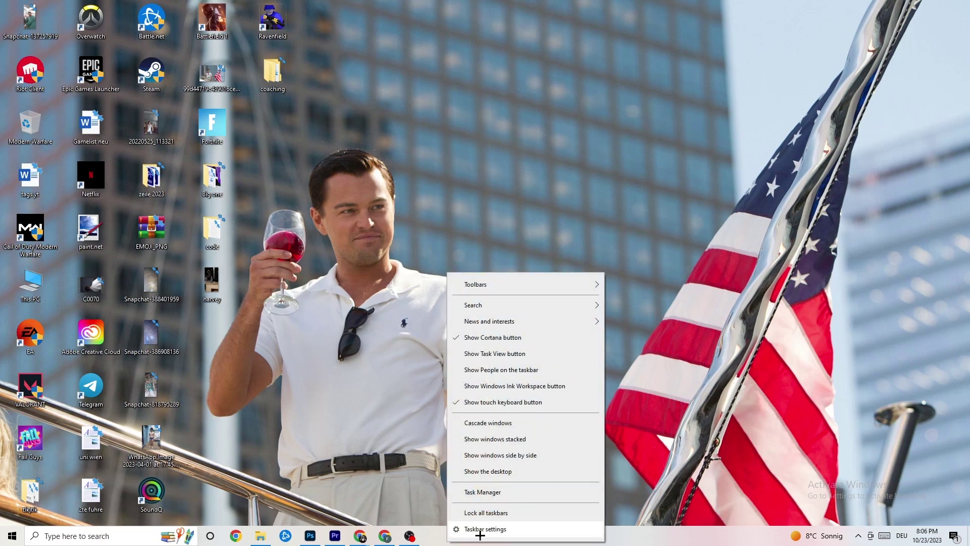
{"action": "left_click", "coordinate": [495, 494]}
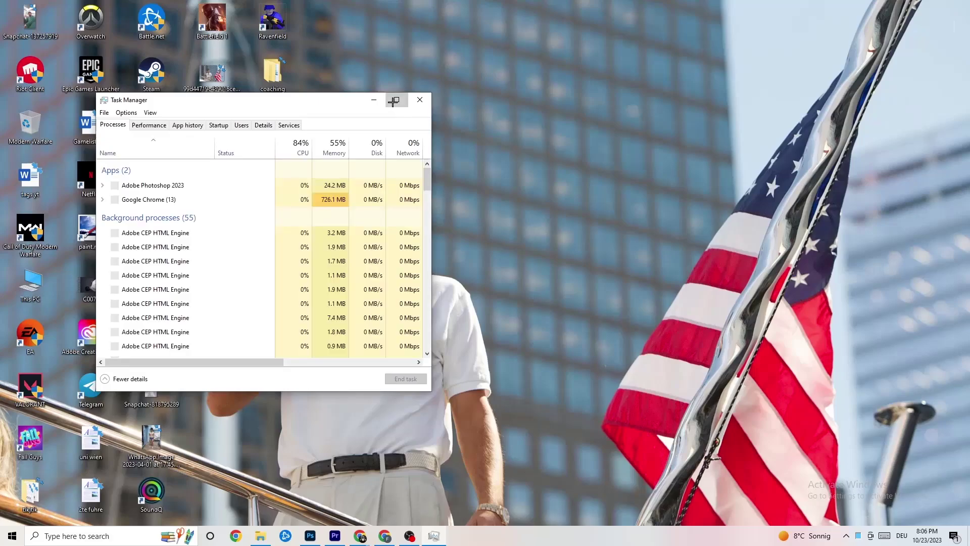
{"action": "double_click", "coordinate": [394, 97]}
{"action": "left_click_drag", "start_coordinate": [408, 6], "coordinate": [419, 44]}
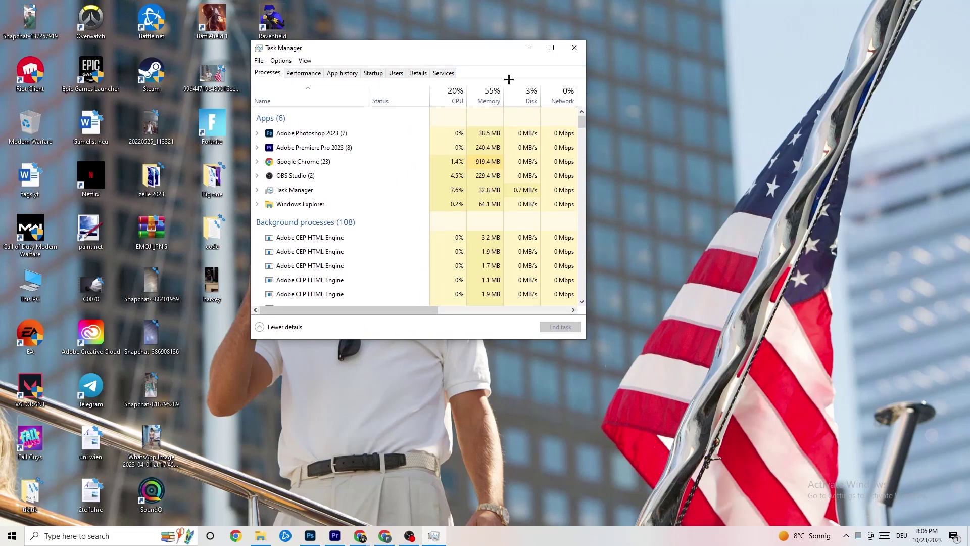
{"action": "left_click", "coordinate": [552, 47]}
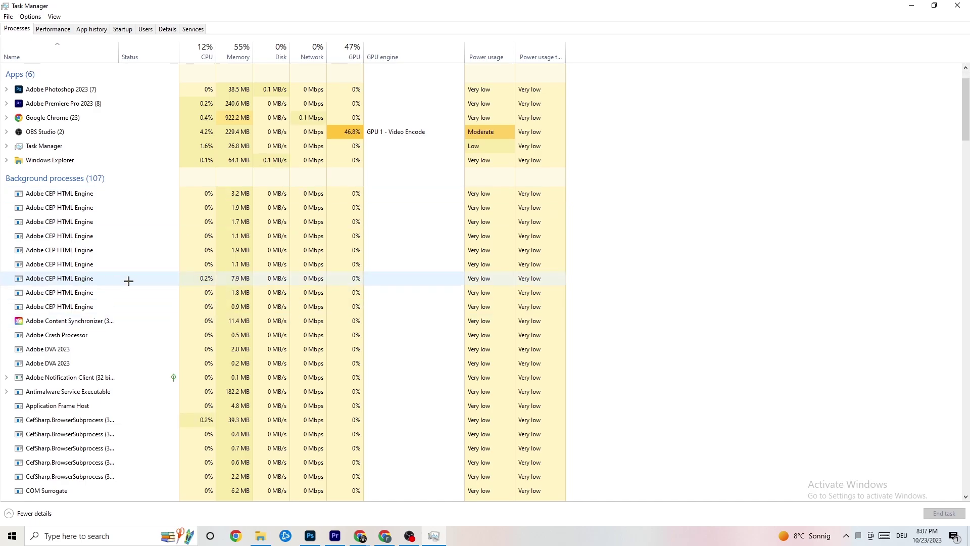
Look through the running processes and end the Adobe Photoshop 2023 task
{"action": "scroll", "coordinate": [128, 279], "scroll_direction": "down", "scroll_amount": 12}
{"action": "scroll", "coordinate": [258, 250], "scroll_direction": "down", "scroll_amount": 4}
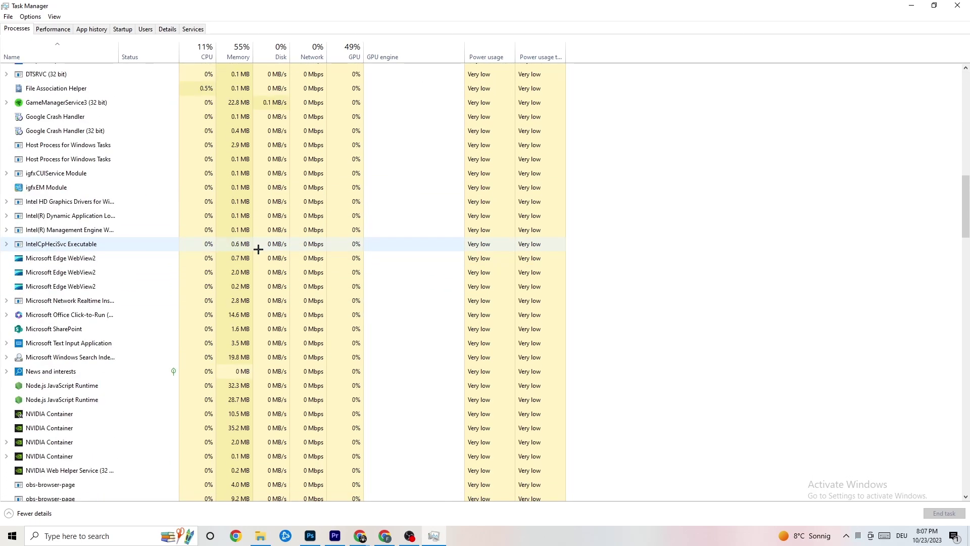
{"action": "scroll", "coordinate": [266, 249], "scroll_direction": "up", "scroll_amount": 17}
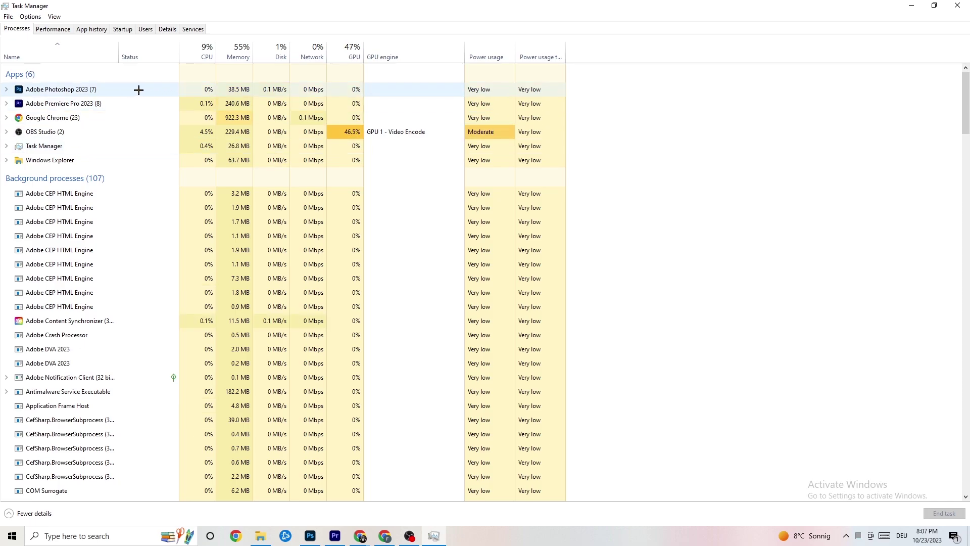
{"action": "right_click", "coordinate": [250, 91]}
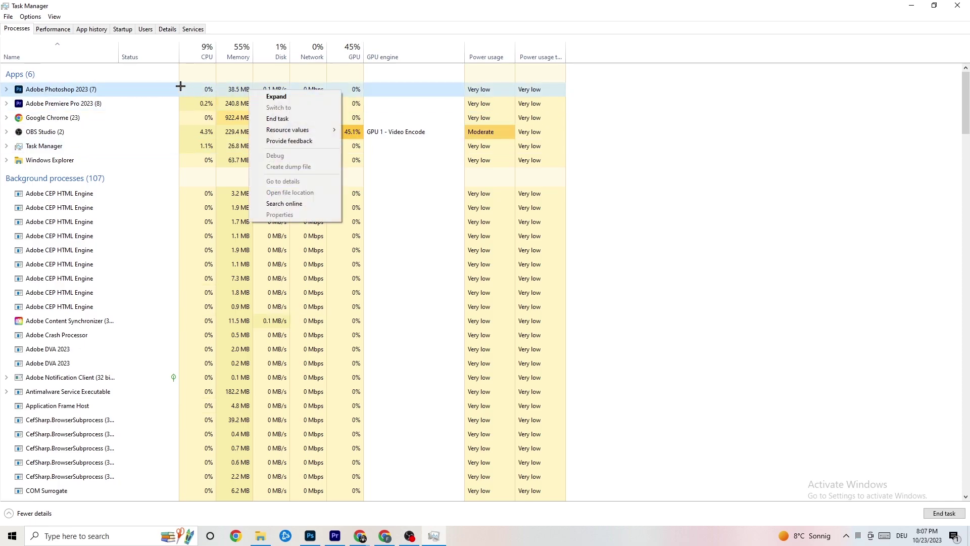
{"action": "right_click", "coordinate": [133, 93]}
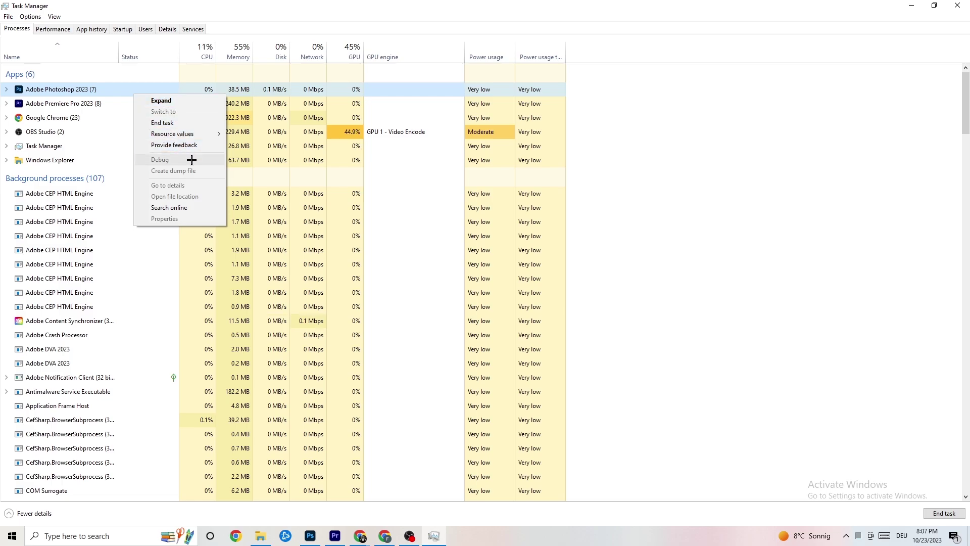
{"action": "left_click", "coordinate": [191, 122]}
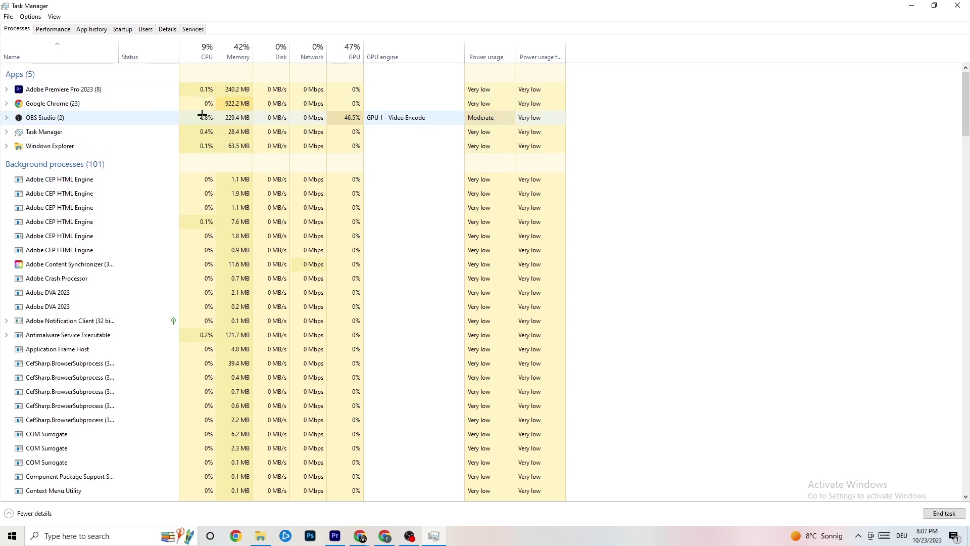
{"action": "double_click", "coordinate": [339, 6]}
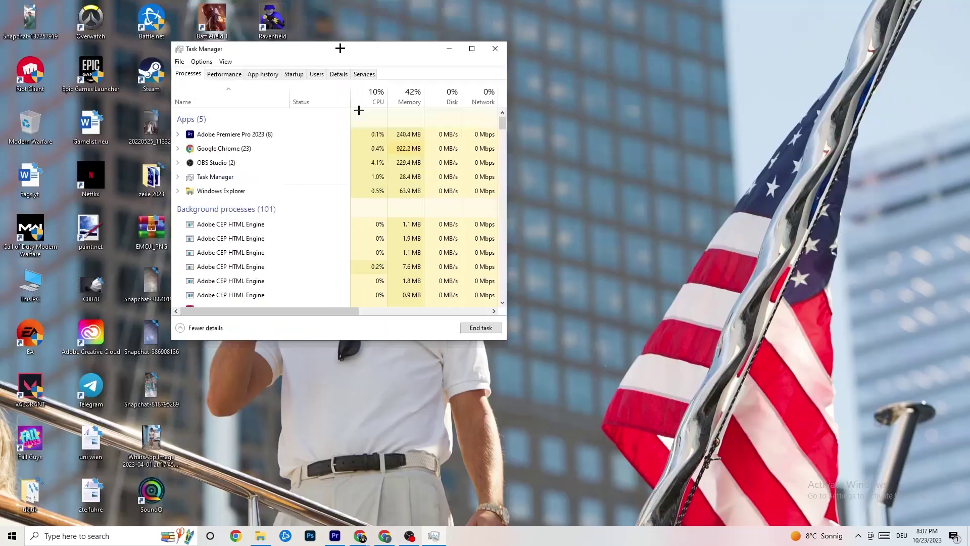
{"action": "double_click", "coordinate": [335, 7]}
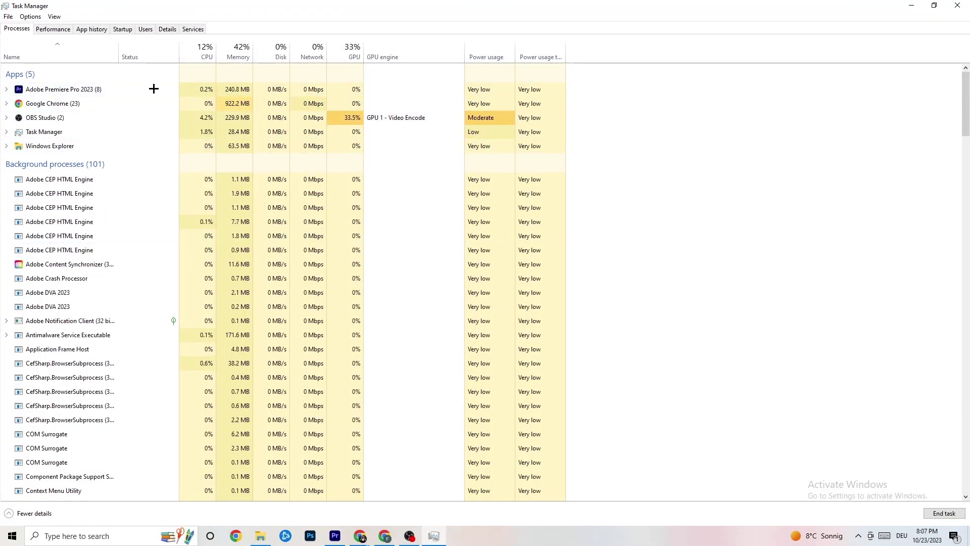
{"action": "right_click", "coordinate": [96, 87]}
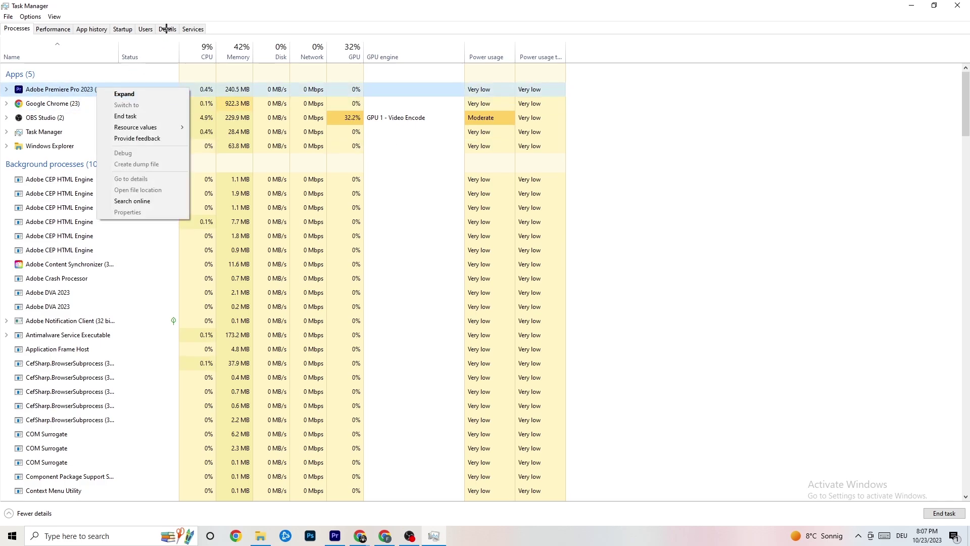
{"action": "left_click", "coordinate": [60, 29]}
{"action": "left_click", "coordinate": [98, 29]}
{"action": "left_click", "coordinate": [126, 29]}
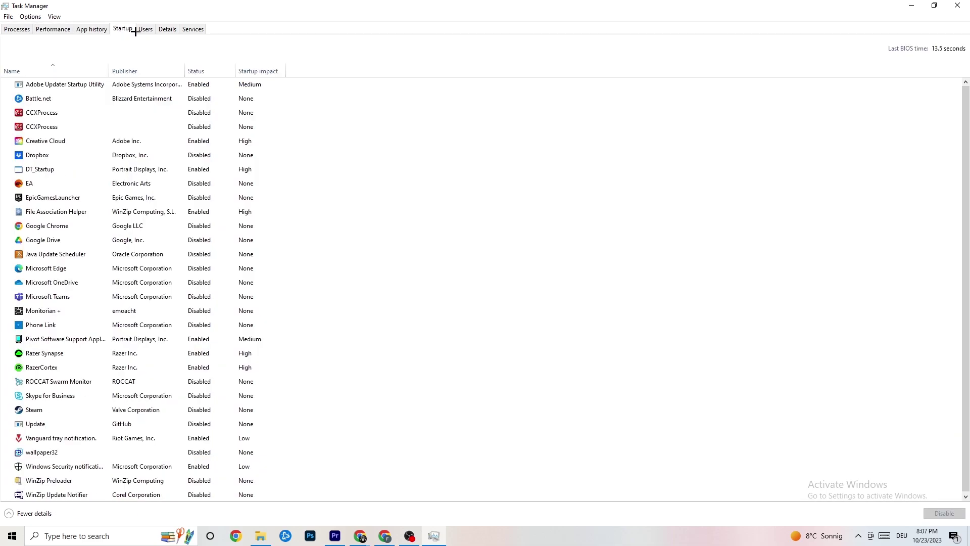
{"action": "left_click", "coordinate": [144, 29]}
{"action": "left_click", "coordinate": [168, 31]}
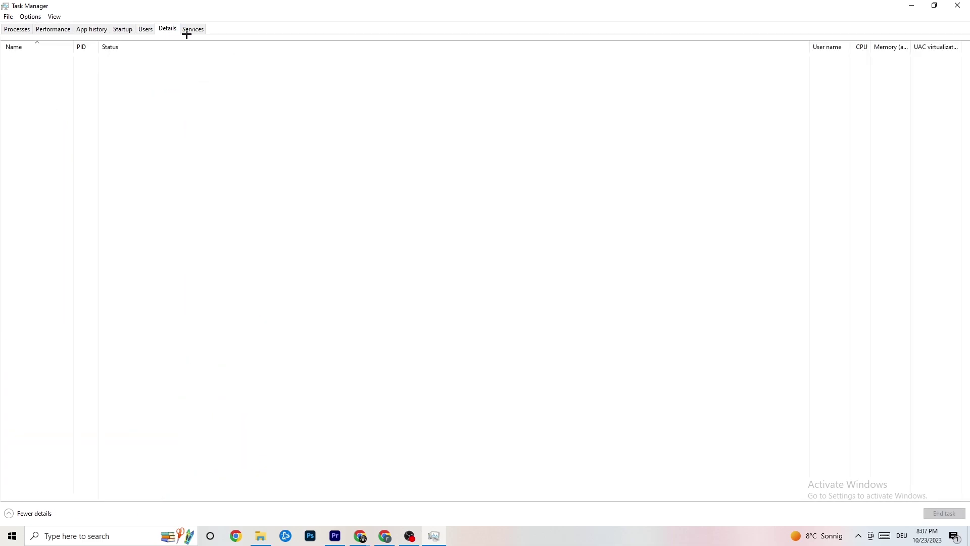
{"action": "left_click", "coordinate": [12, 29]}
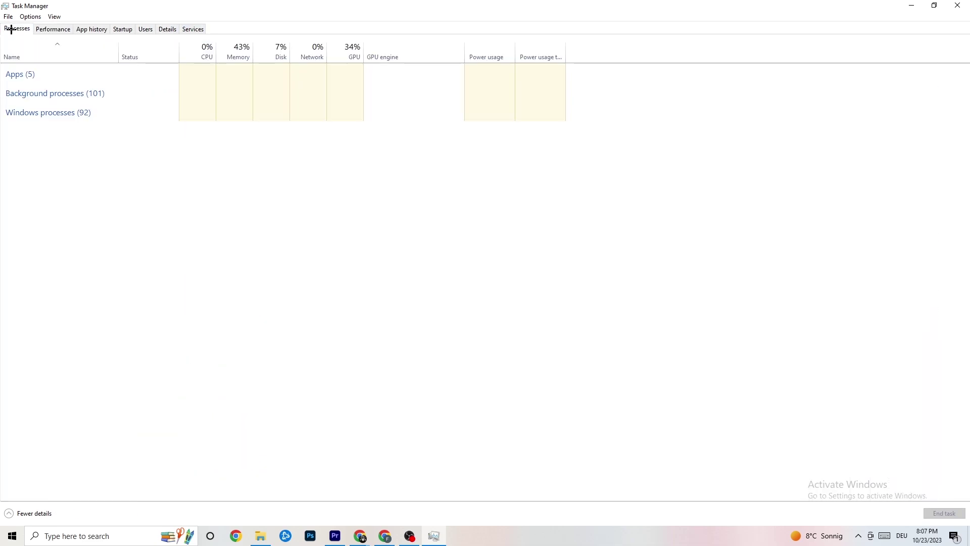
{"action": "left_click", "coordinate": [168, 29]}
{"action": "right_click", "coordinate": [82, 79]}
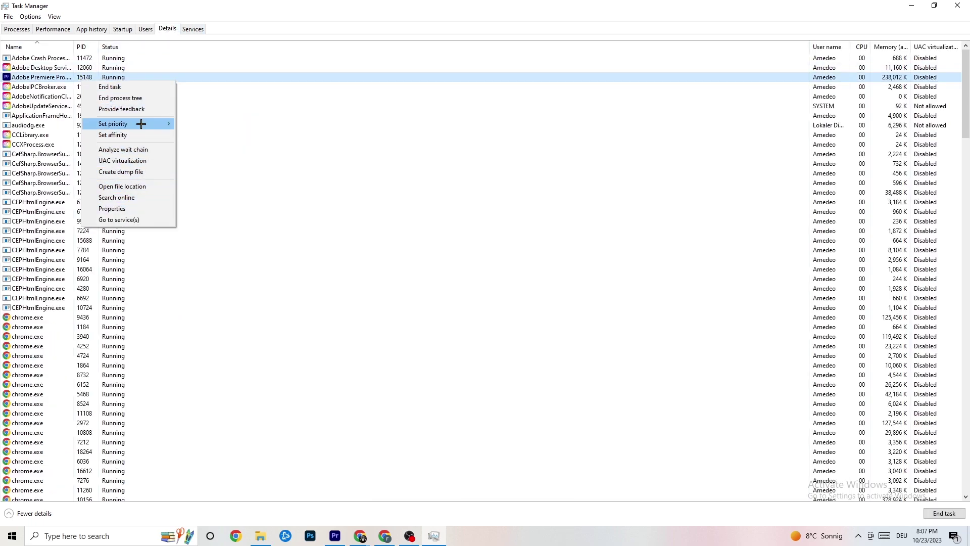
{"action": "left_click", "coordinate": [29, 31]}
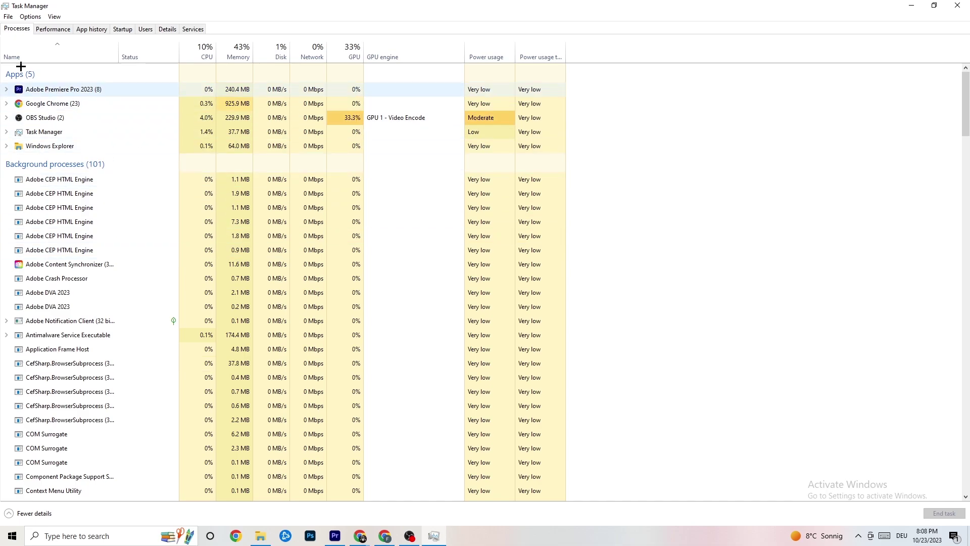
Check the available priority levels for the Adobe Premiere Pro process in the process details, leaving Normal selected
{"action": "left_click", "coordinate": [167, 29]}
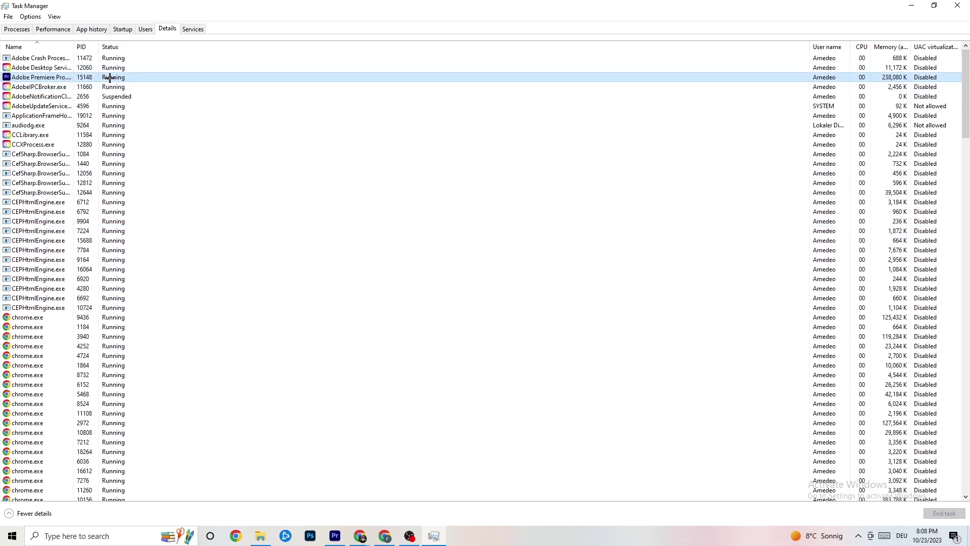
{"action": "right_click", "coordinate": [109, 78]}
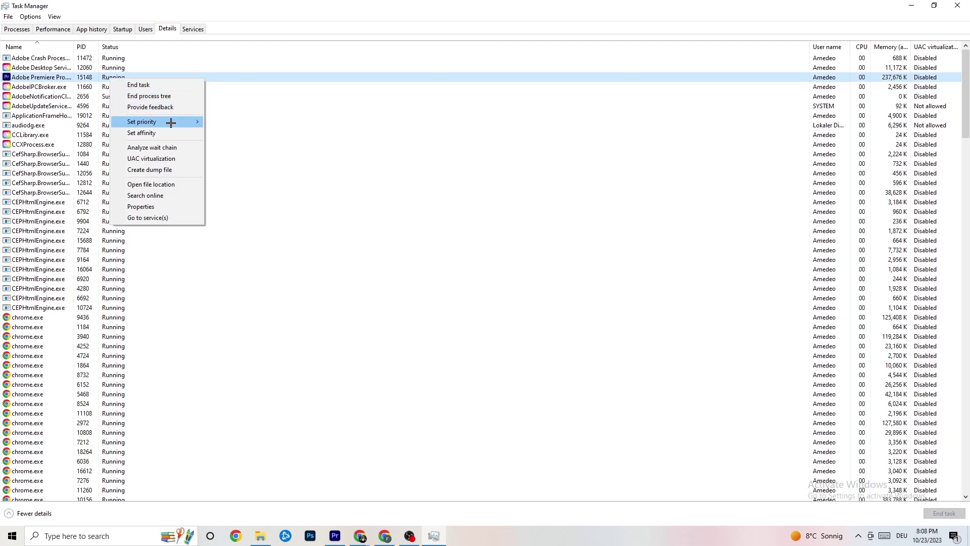
{"action": "mouse_move", "coordinate": [171, 123]}
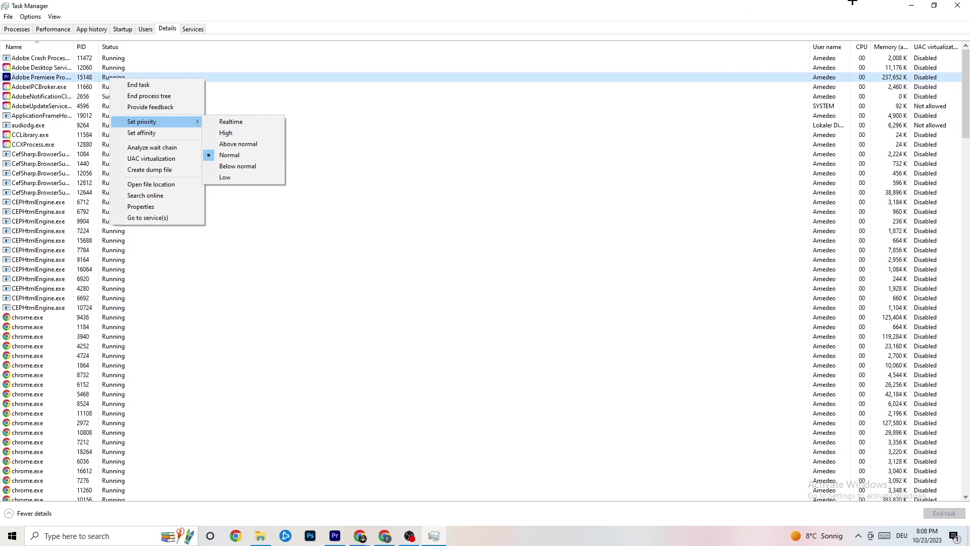
{"action": "left_click", "coordinate": [229, 59]}
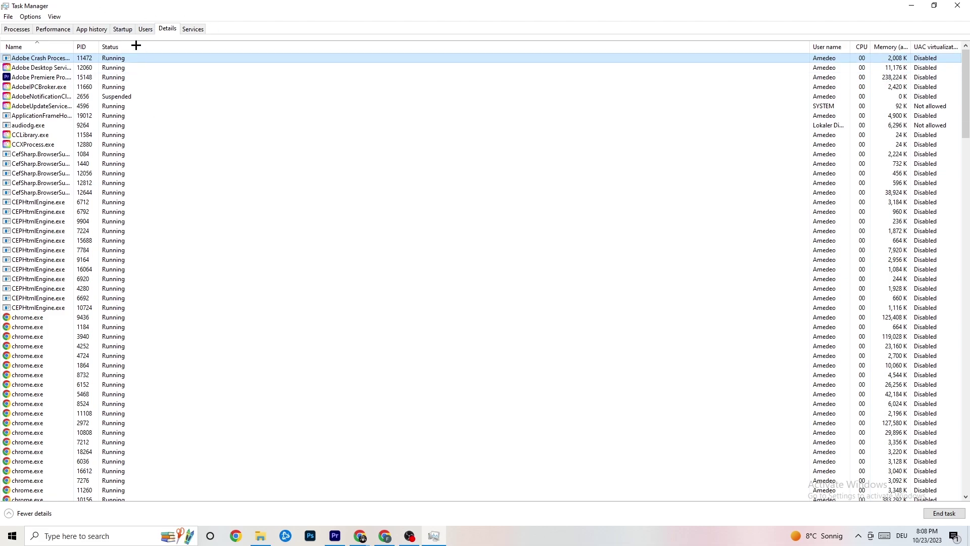
Review the startup apps and the options for Adobe Updater Startup Utility, and close Task Manager
{"action": "left_click", "coordinate": [124, 29]}
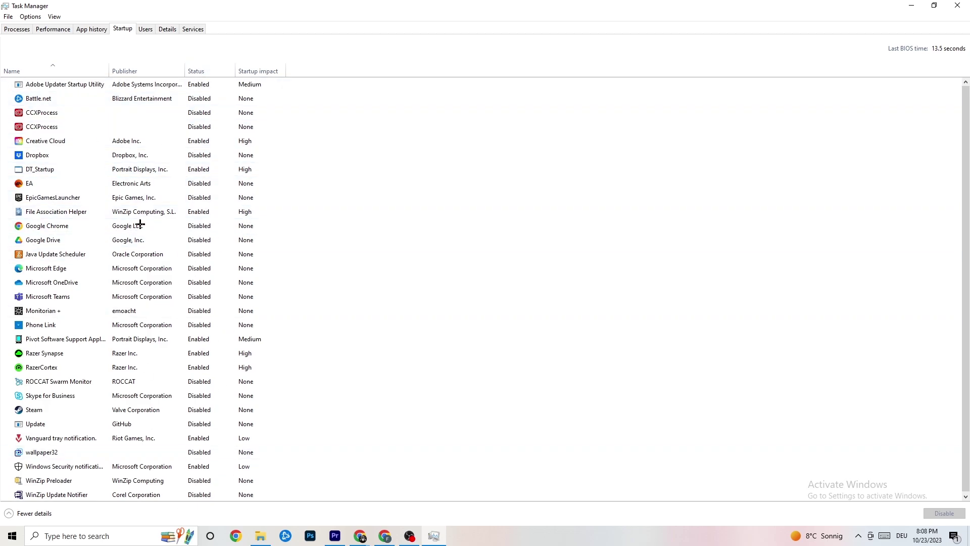
{"action": "left_click", "coordinate": [205, 87]}
{"action": "right_click", "coordinate": [209, 89]}
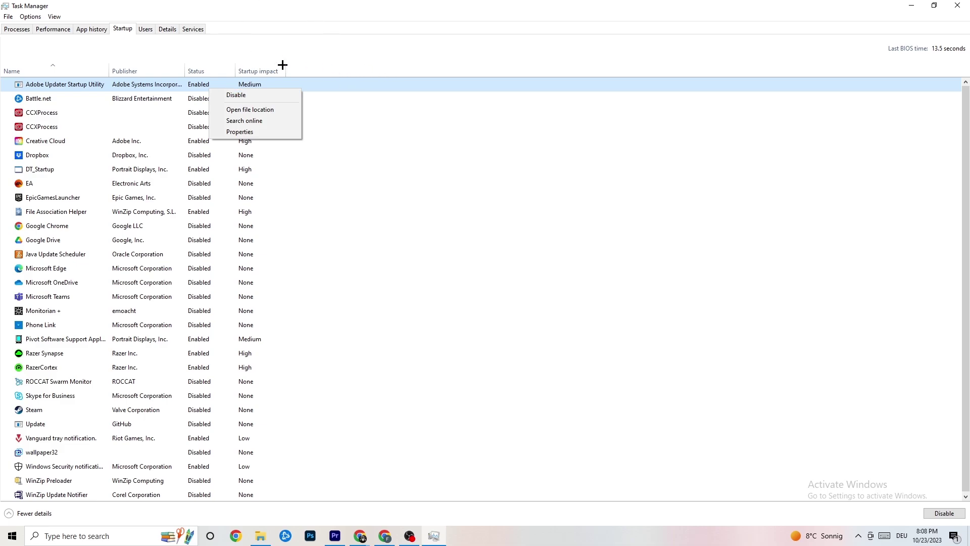
{"action": "left_click", "coordinate": [363, 2]}
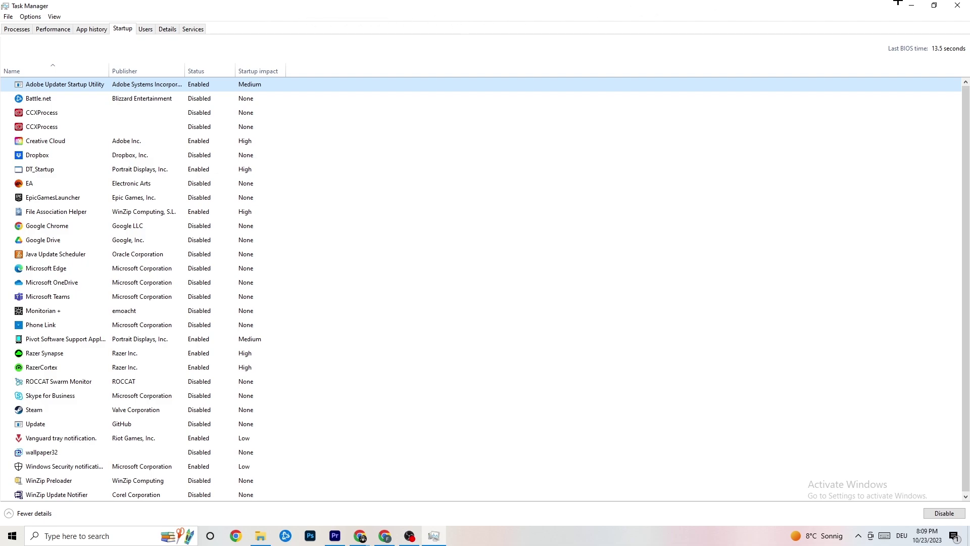
{"action": "left_click", "coordinate": [957, 5]}
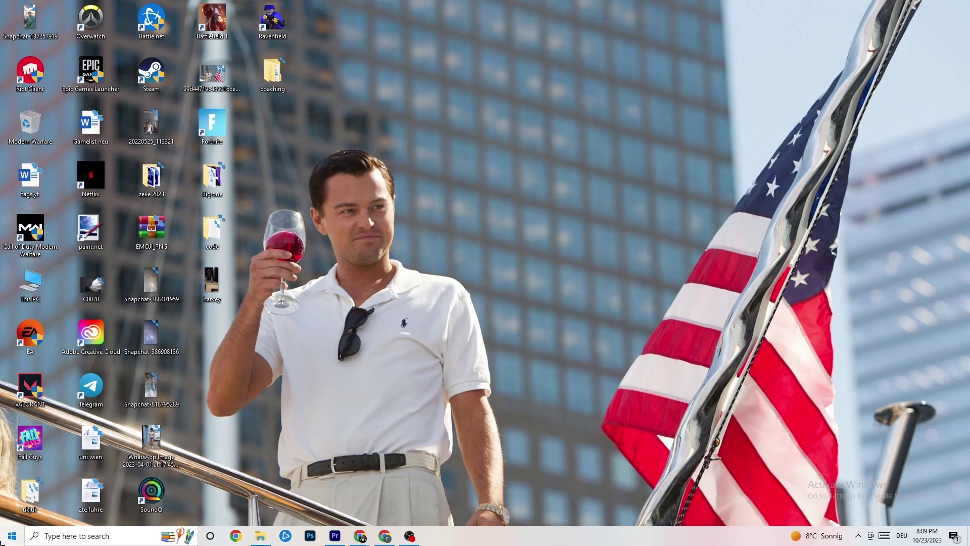
Open the Windows display settings and check the text and app scaling and display resolution options, keeping 100% and 1920 × 1080
{"action": "left_click", "coordinate": [12, 535]}
{"action": "left_click", "coordinate": [13, 488]}
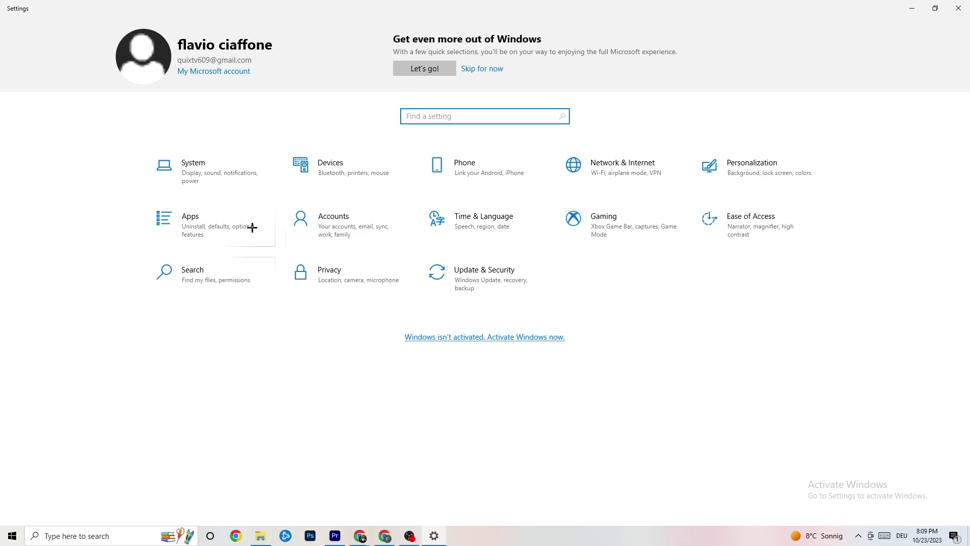
{"action": "left_click", "coordinate": [230, 177]}
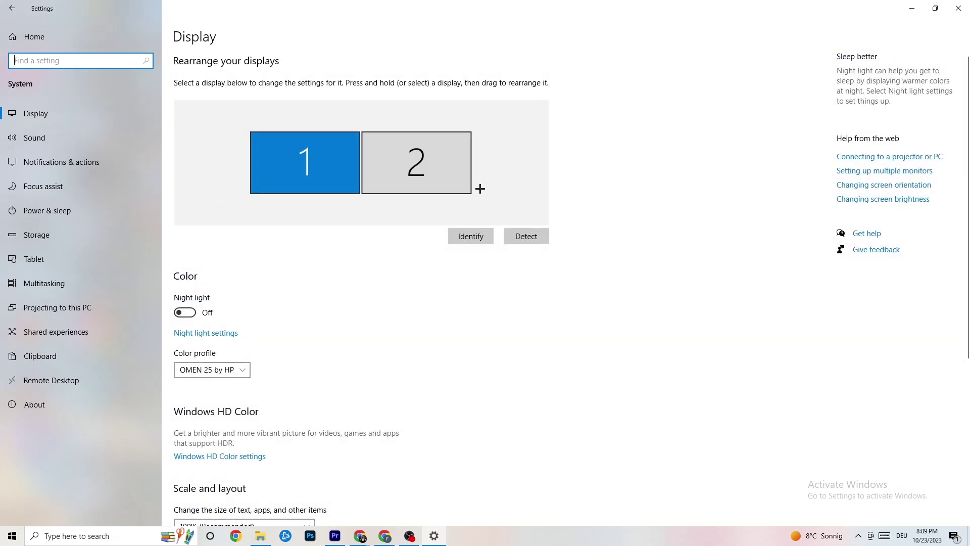
{"action": "scroll", "coordinate": [388, 218], "scroll_direction": "down", "scroll_amount": 5}
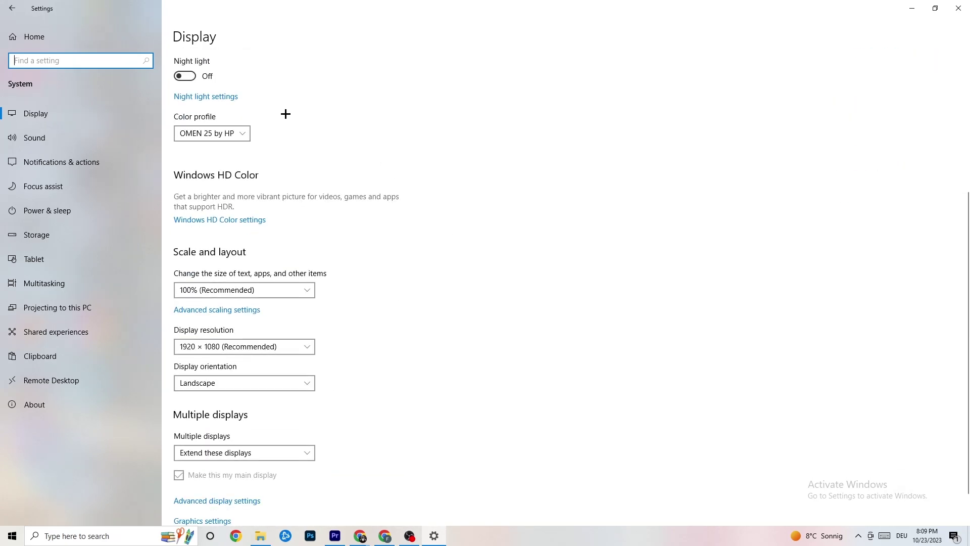
{"action": "left_click", "coordinate": [307, 294]}
{"action": "left_click", "coordinate": [274, 289]}
{"action": "left_click", "coordinate": [273, 289]}
{"action": "left_click", "coordinate": [478, 269]}
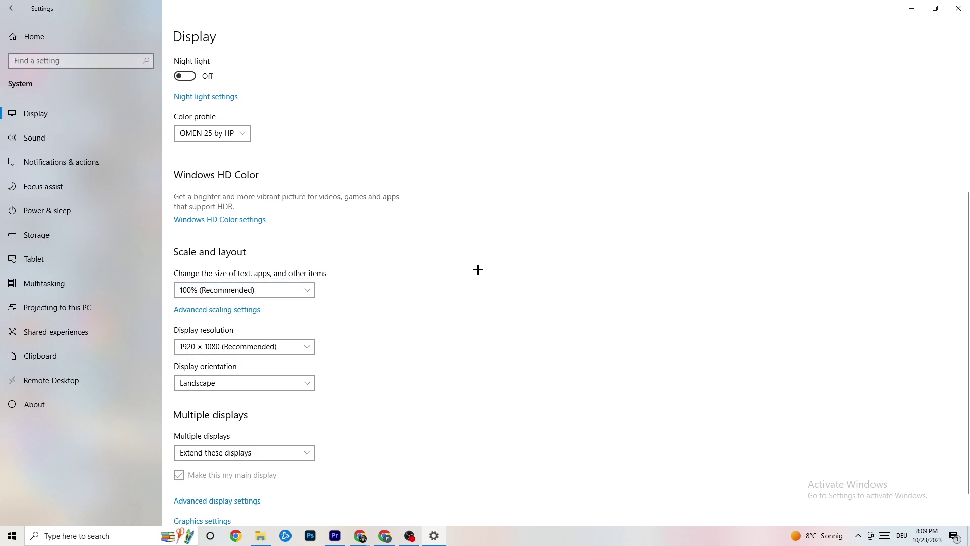
{"action": "left_click", "coordinate": [293, 347]}
{"action": "left_click", "coordinate": [432, 304]}
{"action": "scroll", "coordinate": [415, 288], "scroll_direction": "down", "scroll_amount": 1}
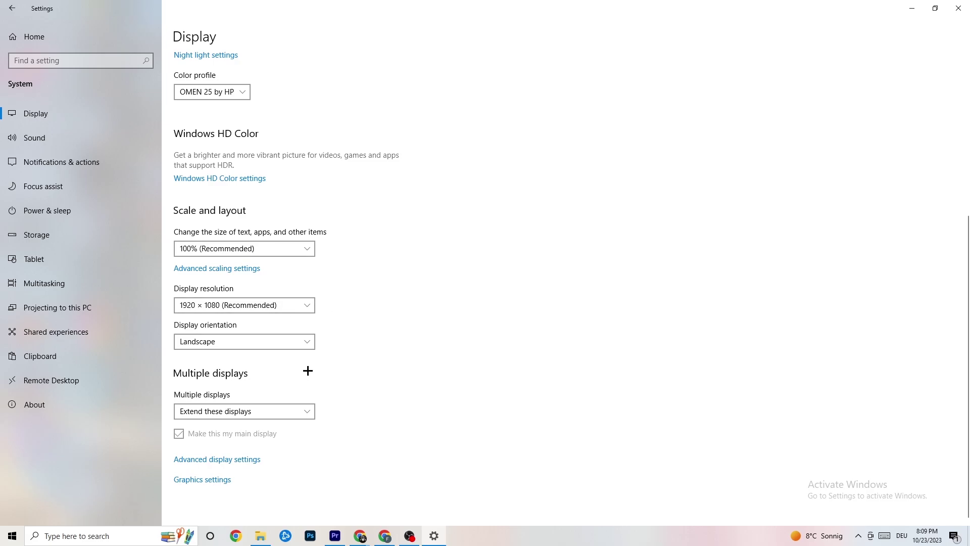
Review the power plans in the additional power settings and close the Power Options window
{"action": "left_click", "coordinate": [108, 211]}
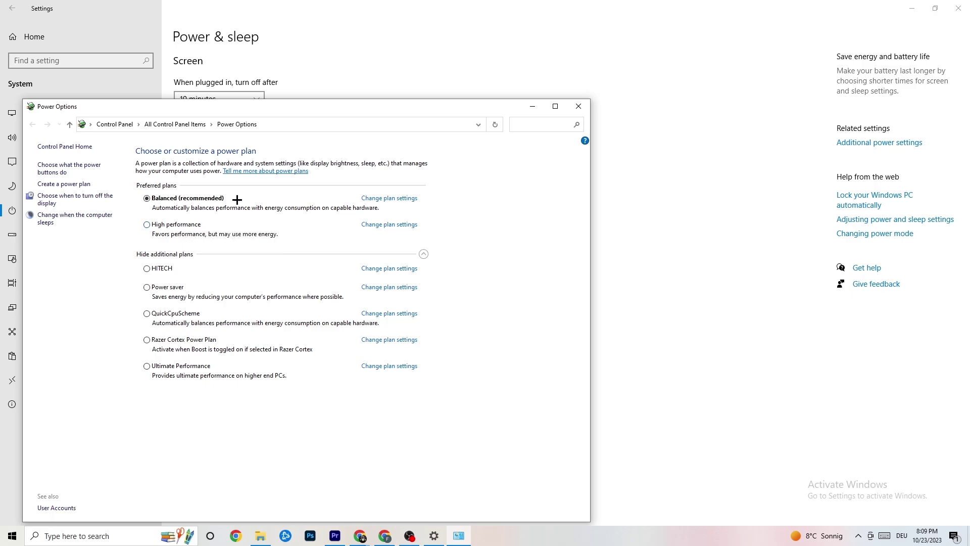
{"action": "left_click", "coordinate": [579, 107]}
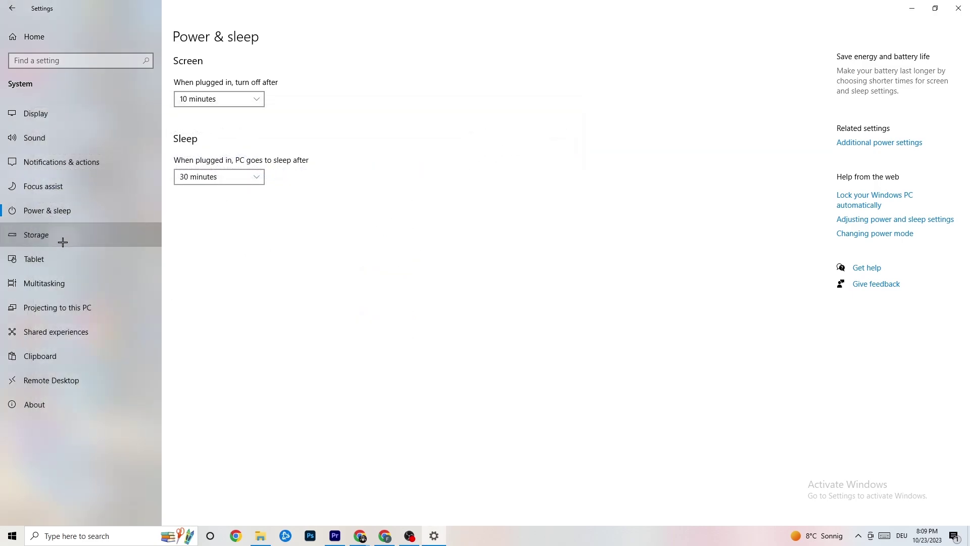
Check the Storage Sense configuration and its run frequency choices, keep Every week, and return to the storage overview
{"action": "left_click", "coordinate": [62, 242]}
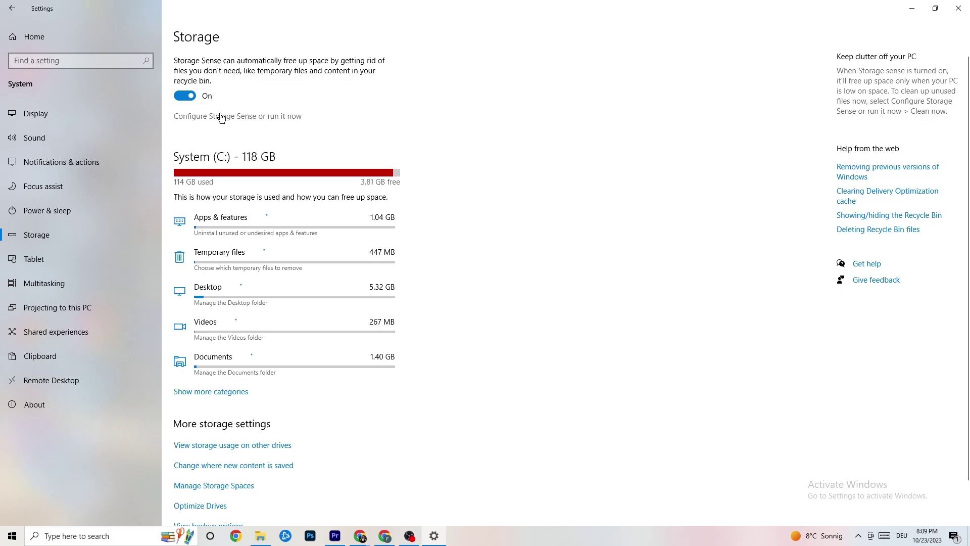
{"action": "left_click", "coordinate": [273, 119]}
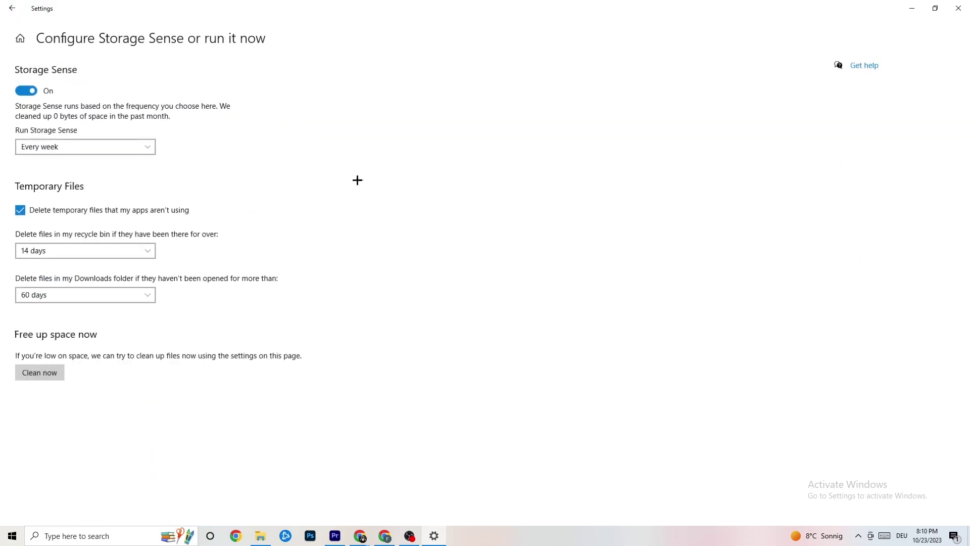
{"action": "left_click", "coordinate": [135, 150]}
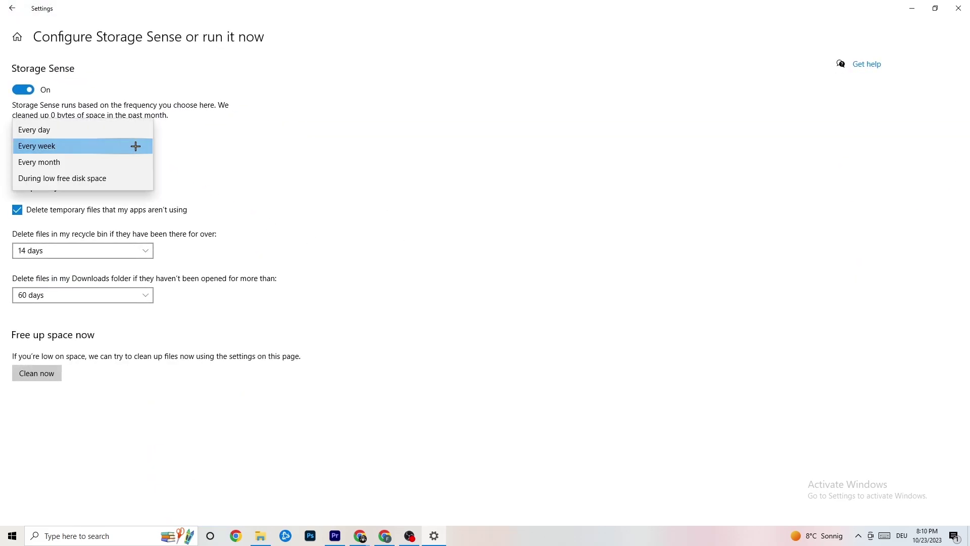
{"action": "left_click", "coordinate": [302, 144]}
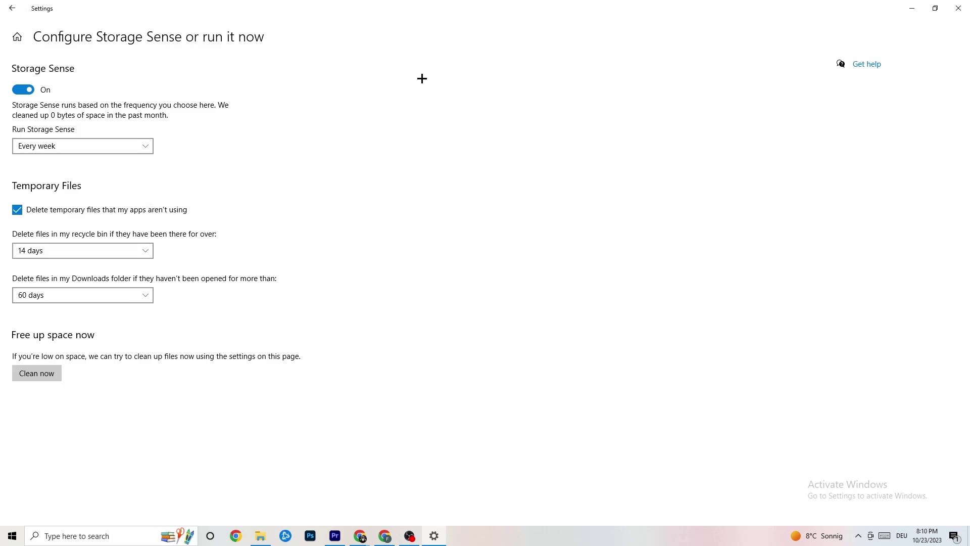
{"action": "left_click", "coordinate": [15, 11]}
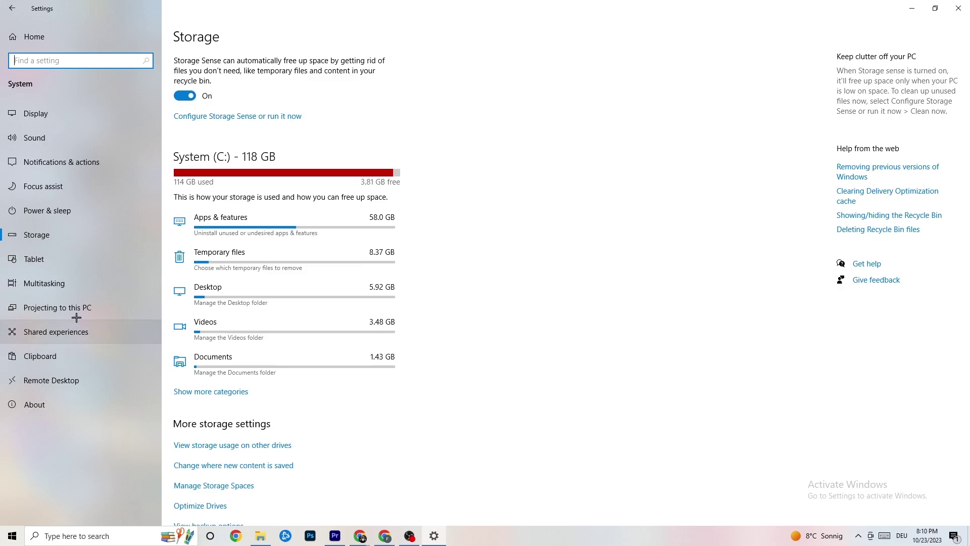
Look over the installed apps list and the default apps, and return to the Settings home page
{"action": "left_click", "coordinate": [4, 5]}
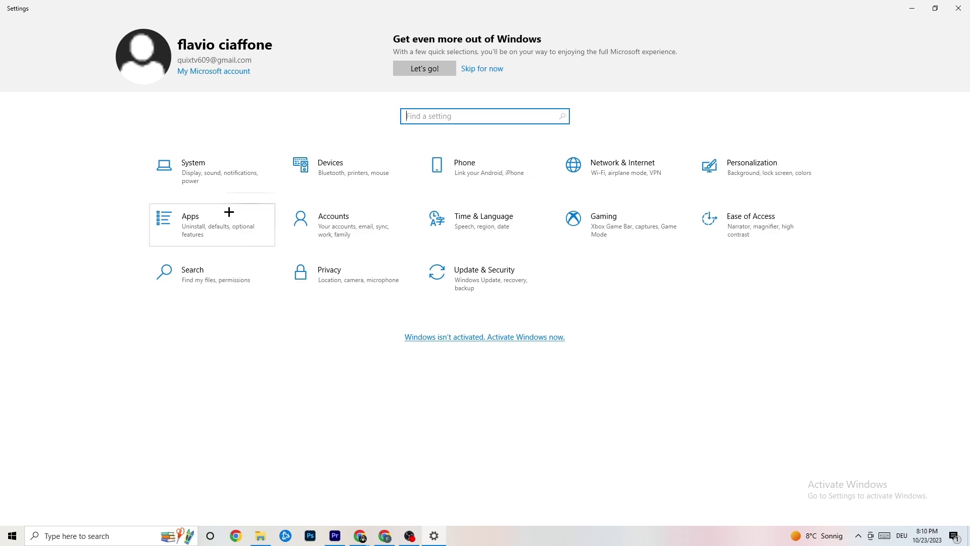
{"action": "left_click", "coordinate": [215, 222]}
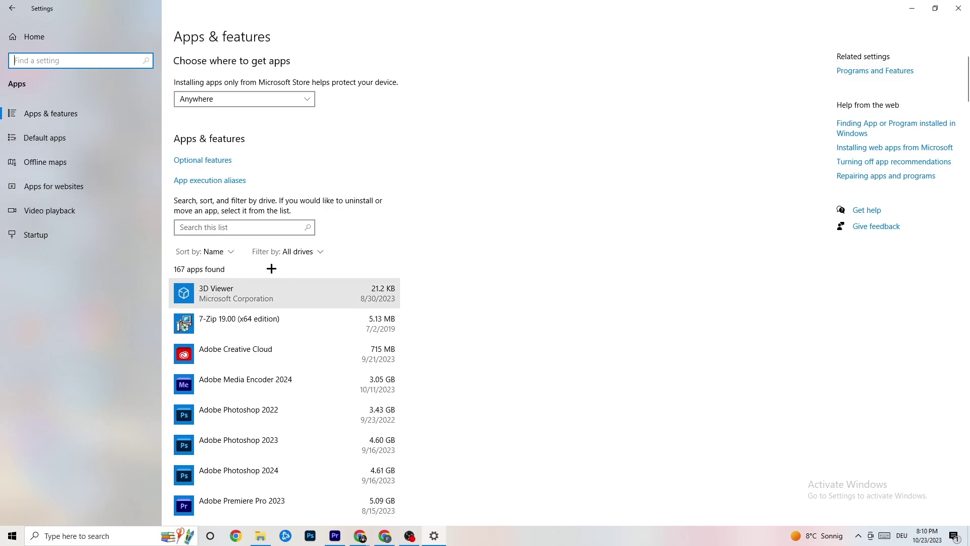
{"action": "left_click", "coordinate": [74, 141]}
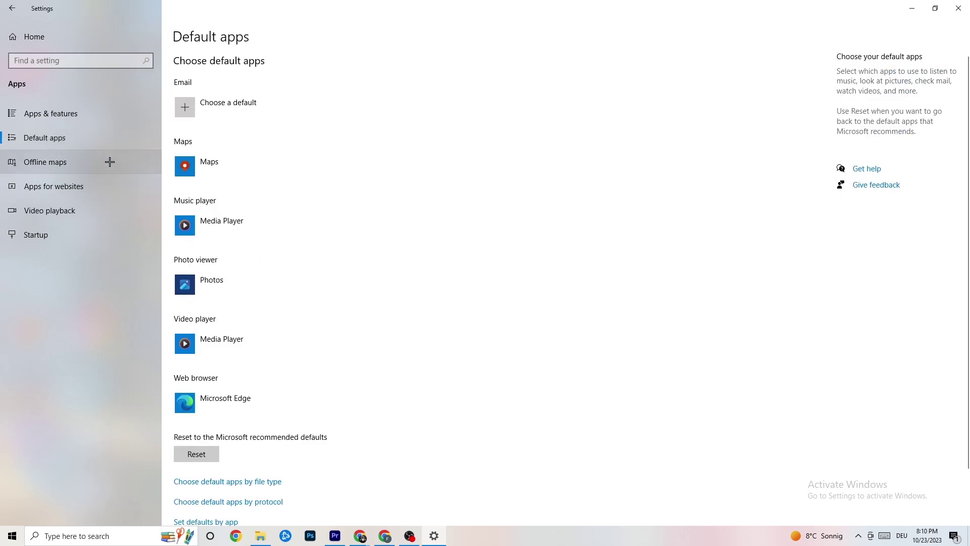
{"action": "left_click", "coordinate": [83, 115]}
{"action": "key", "text": "super+i"}
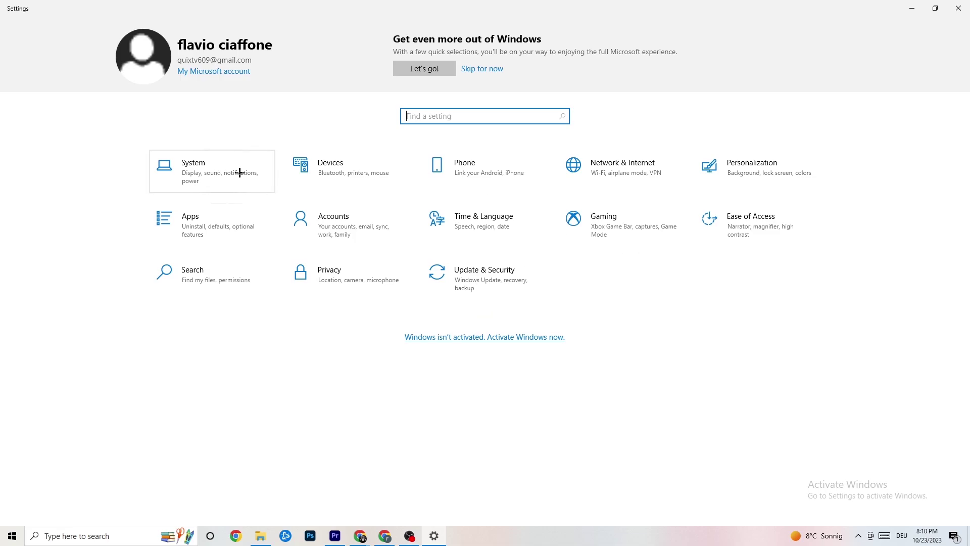
Review the Xbox Game Bar, Captures and Game Mode settings, and go to Update & Security
{"action": "left_click", "coordinate": [621, 240]}
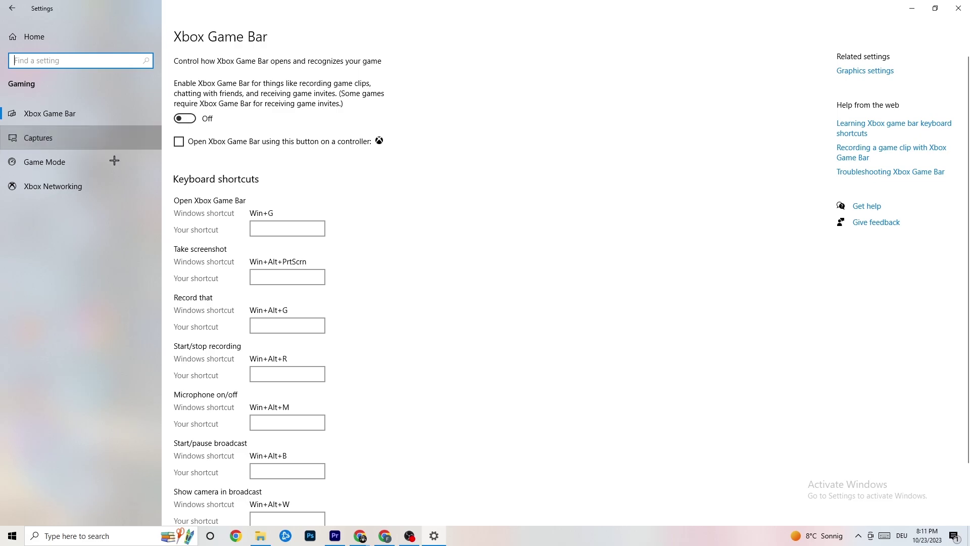
{"action": "left_click", "coordinate": [106, 137]}
{"action": "scroll", "coordinate": [338, 214], "scroll_direction": "down", "scroll_amount": 2}
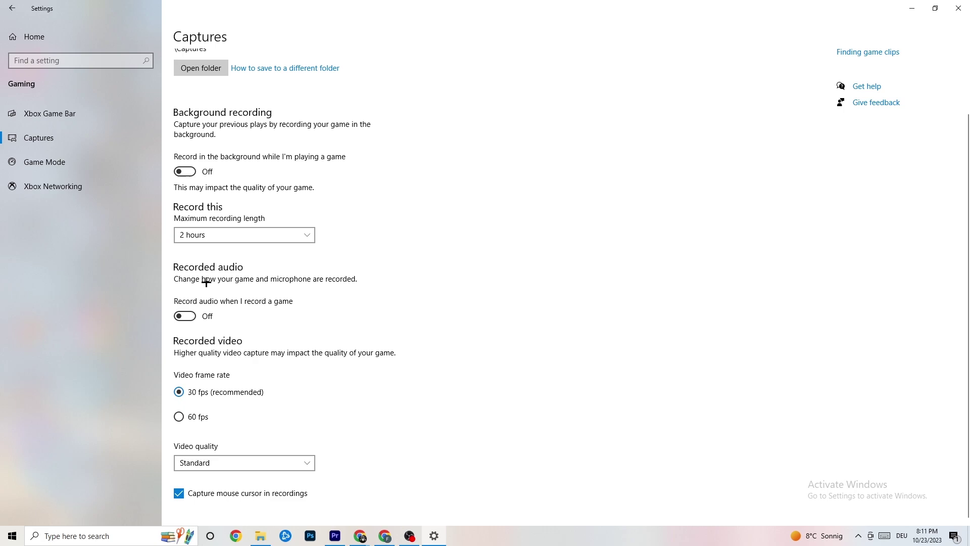
{"action": "left_click", "coordinate": [65, 160]}
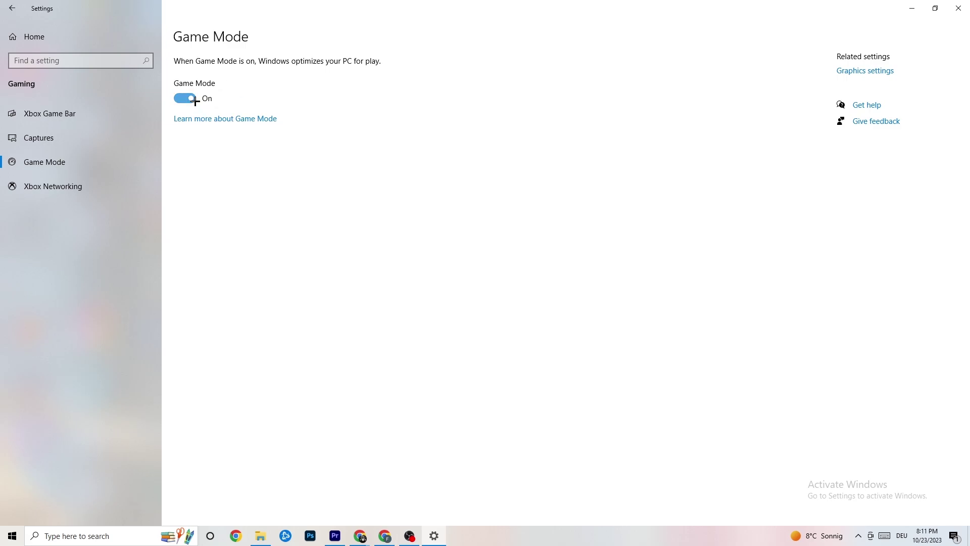
{"action": "left_click", "coordinate": [12, 8]}
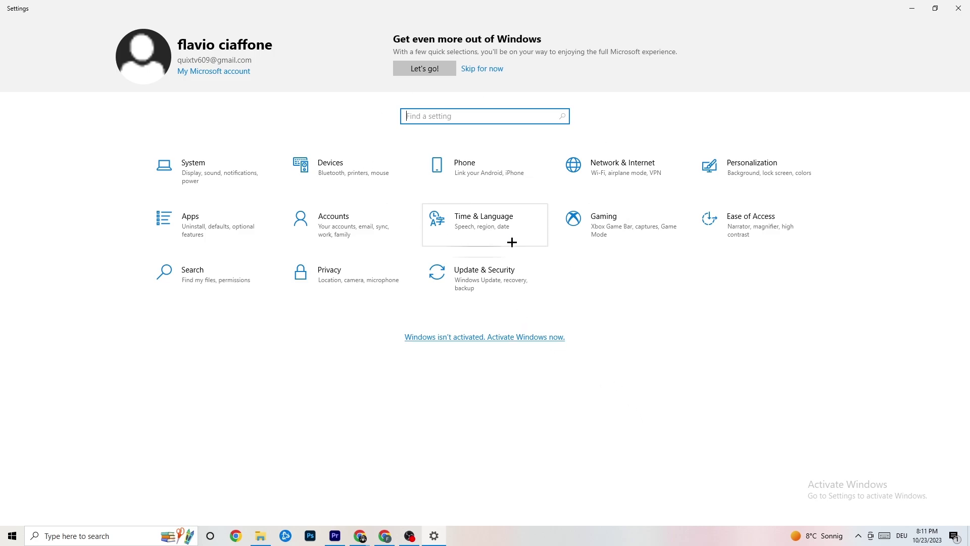
{"action": "left_click", "coordinate": [492, 273]}
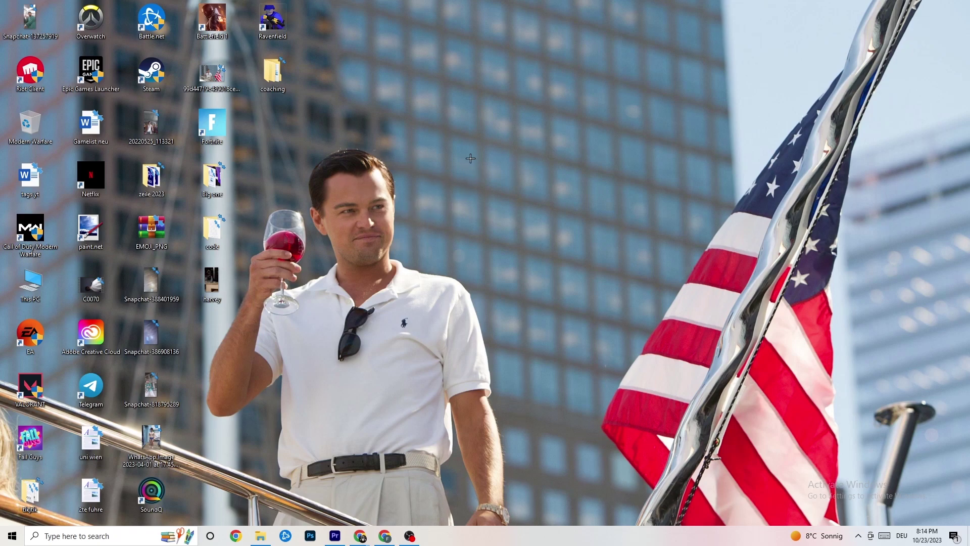
Open NVIDIA Control Panel from the desktop and examine the 3D image preference options and their descriptions
{"action": "right_click", "coordinate": [435, 132]}
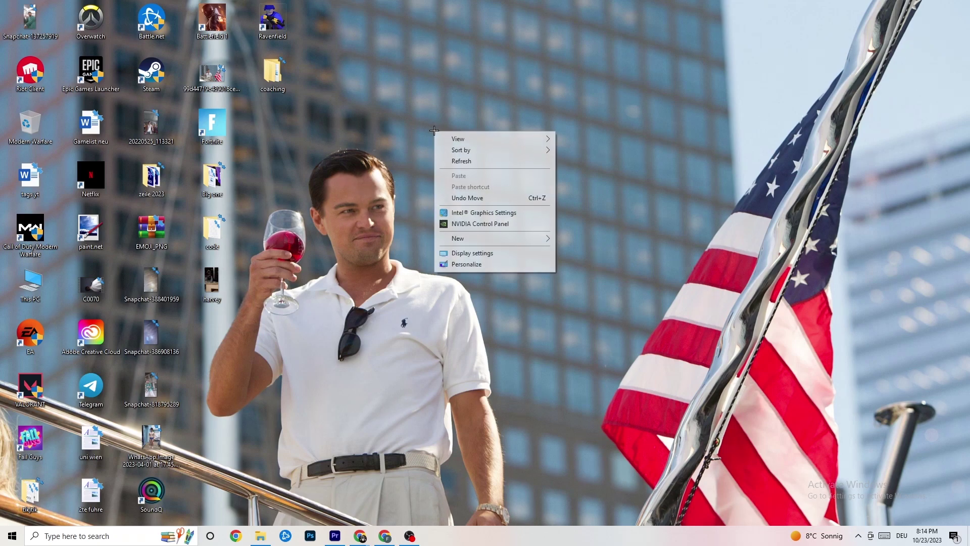
{"action": "left_click", "coordinate": [470, 225]}
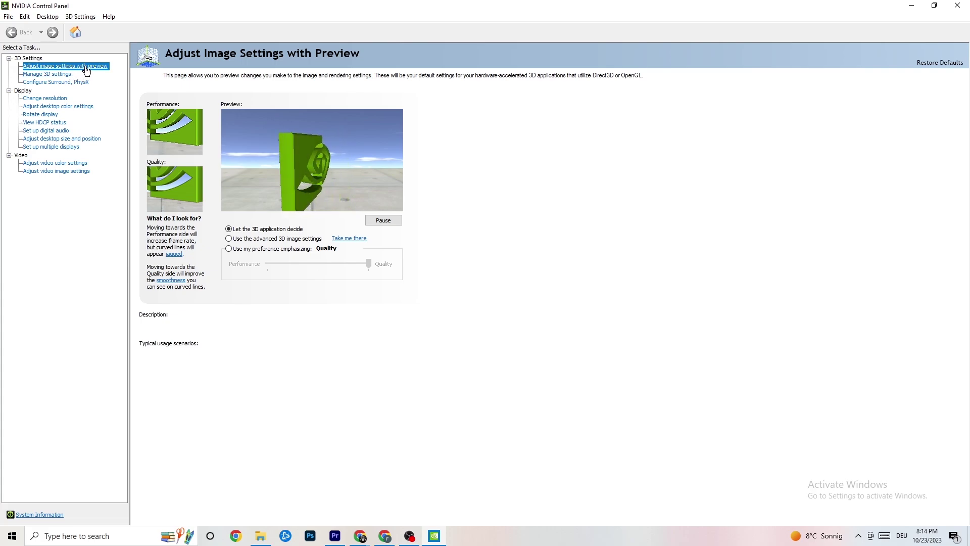
{"action": "mouse_move", "coordinate": [256, 234]}
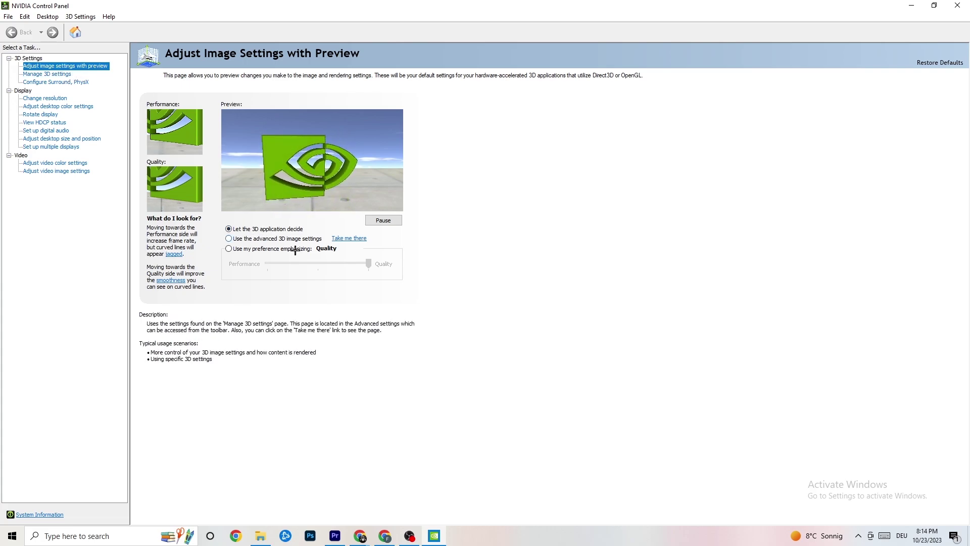
{"action": "mouse_move", "coordinate": [264, 265]}
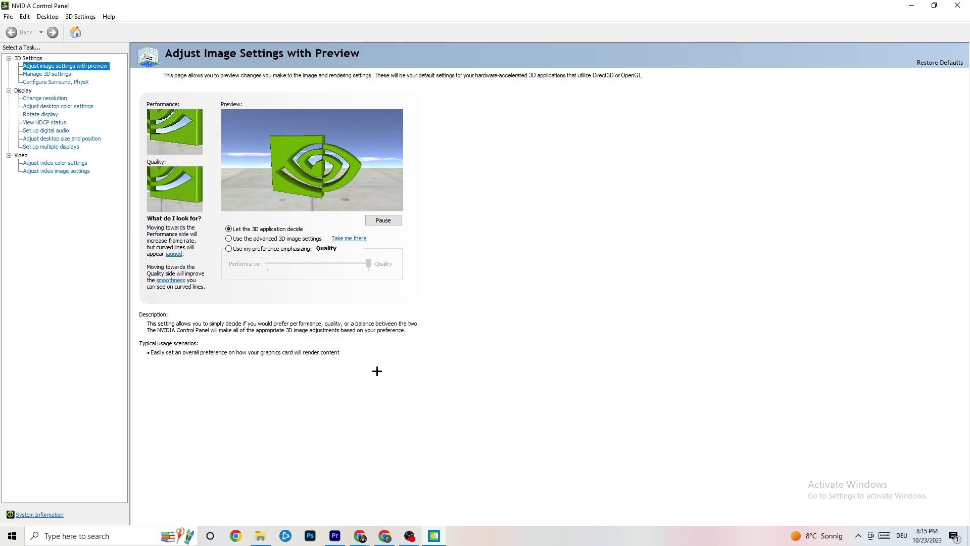
Examine the display's resolution and refresh rate settings, and close NVIDIA Control Panel
{"action": "left_click", "coordinate": [42, 99]}
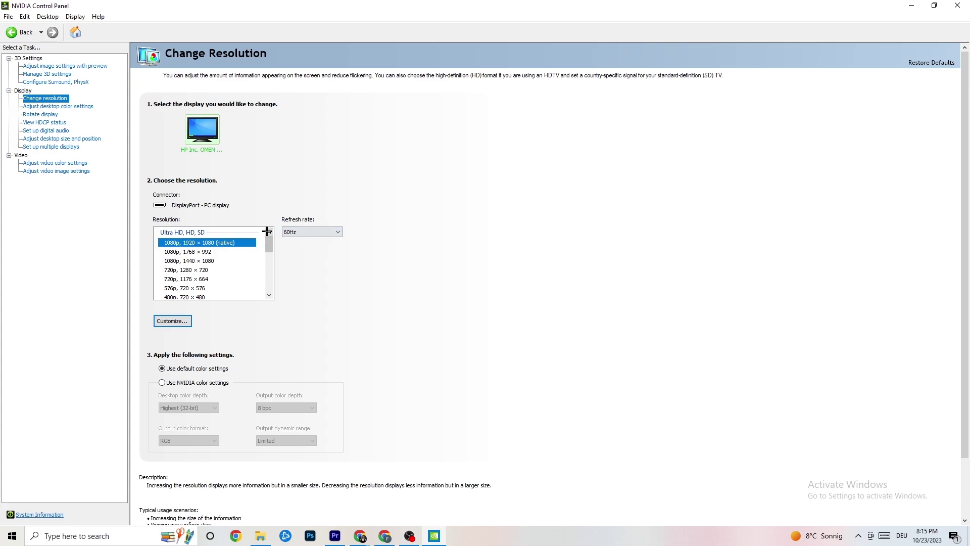
{"action": "scroll", "coordinate": [269, 245], "scroll_direction": "down", "scroll_amount": 1}
{"action": "scroll", "coordinate": [268, 245], "scroll_direction": "up", "scroll_amount": 1}
{"action": "key", "text": "alt+F4"}
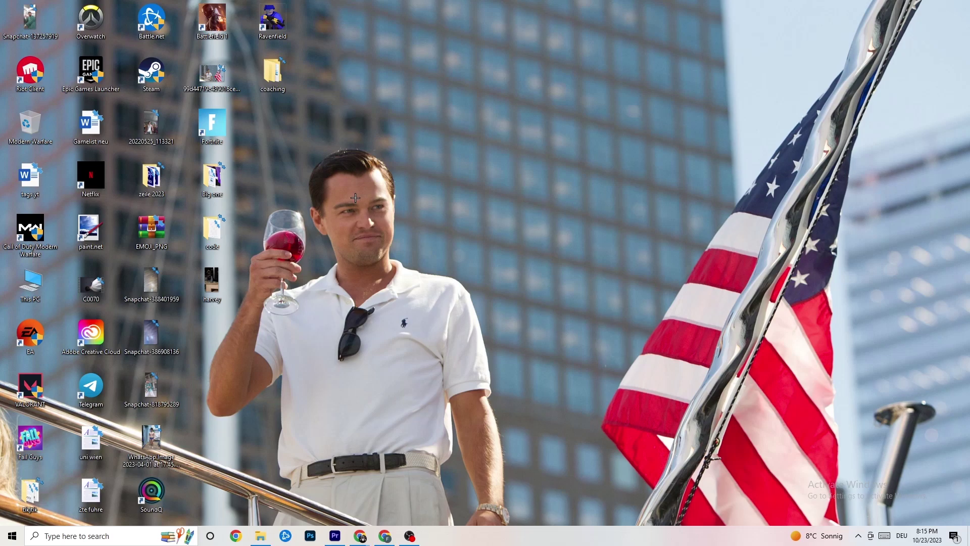
Check where the Windows restart option is among the power choices, and dismiss them without choosing one
{"action": "left_click", "coordinate": [12, 535]}
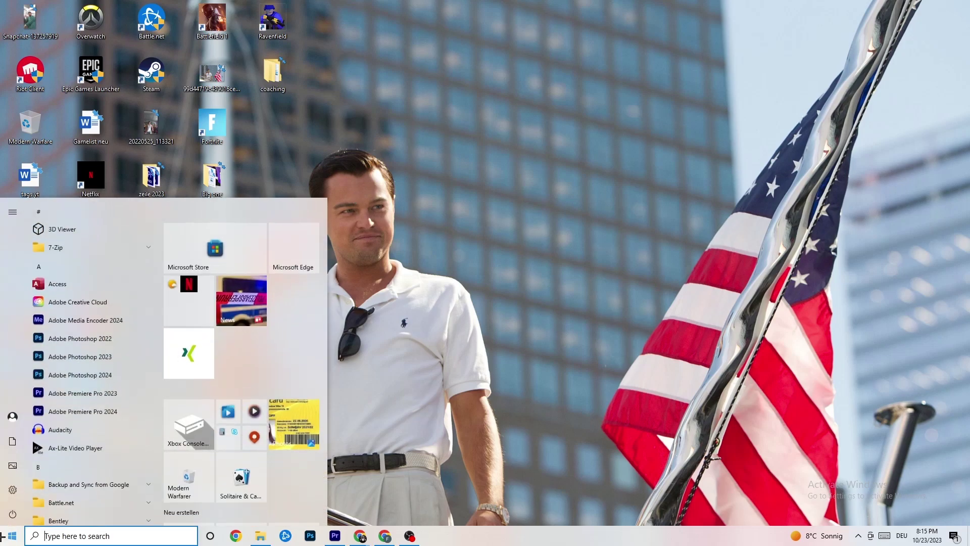
{"action": "left_click", "coordinate": [15, 514]}
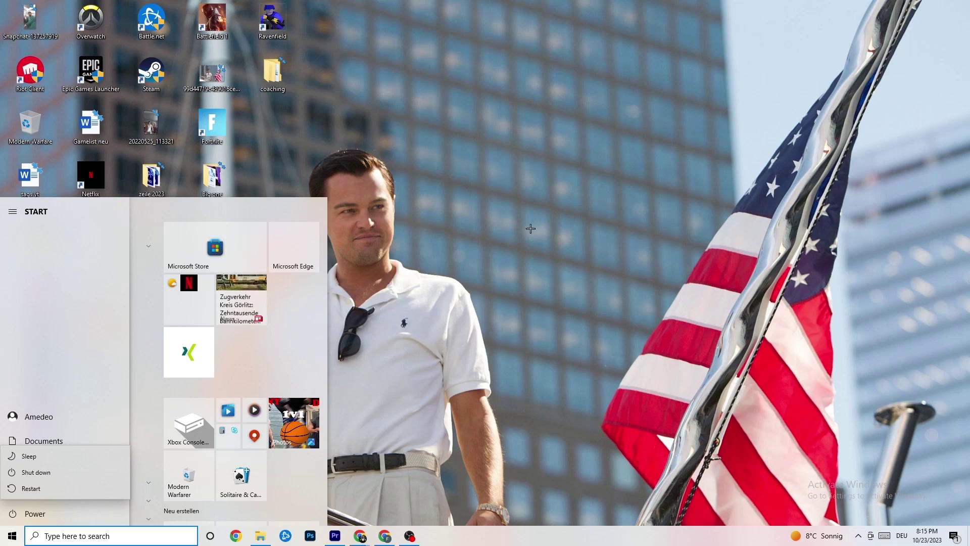
{"action": "key", "text": "Escape"}
{"action": "key", "text": "Escape"}
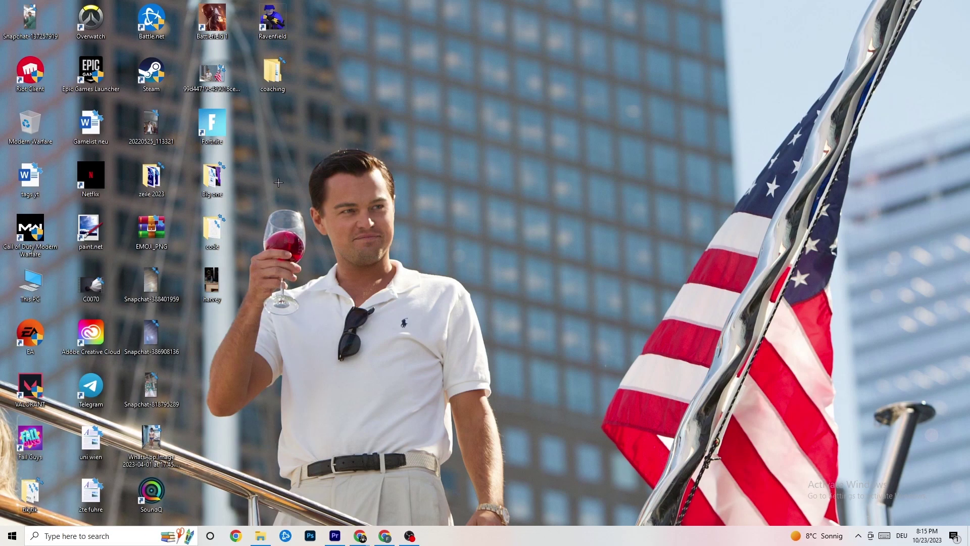